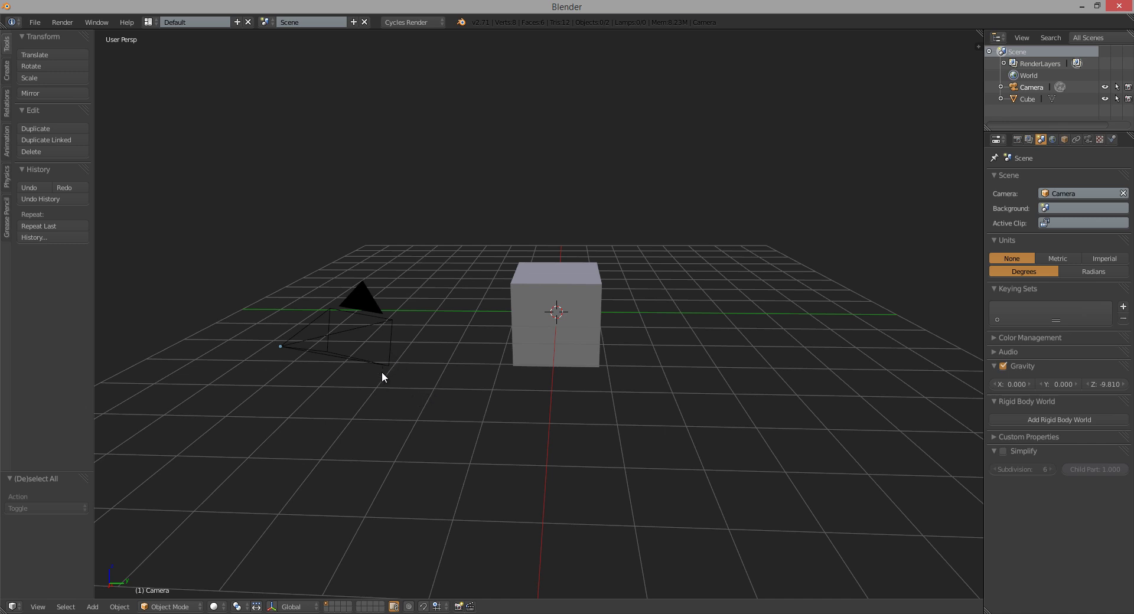
- View the default cube through the scene camera, orbiting in between, and show the N side panel
key("KP_0")
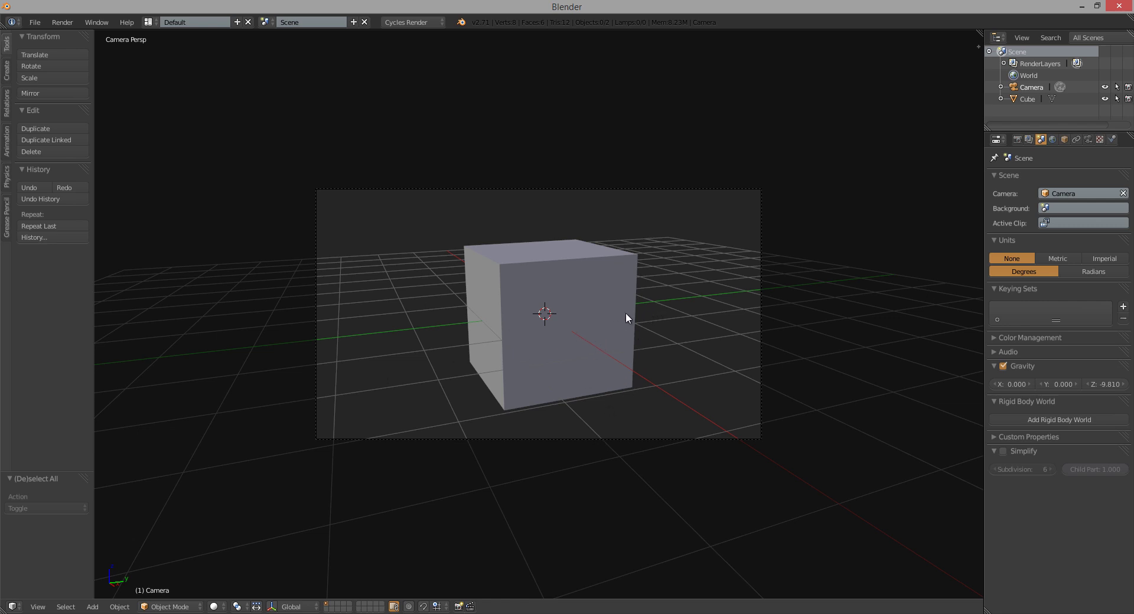
key("KP_0")
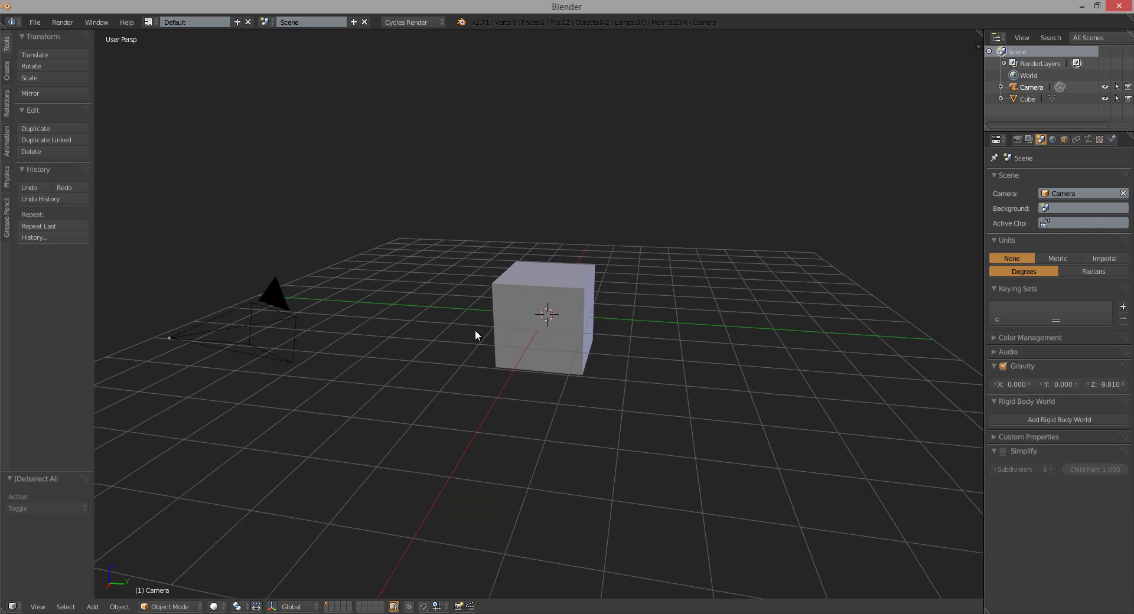
middle_click_drag(452, 356, 465, 355)
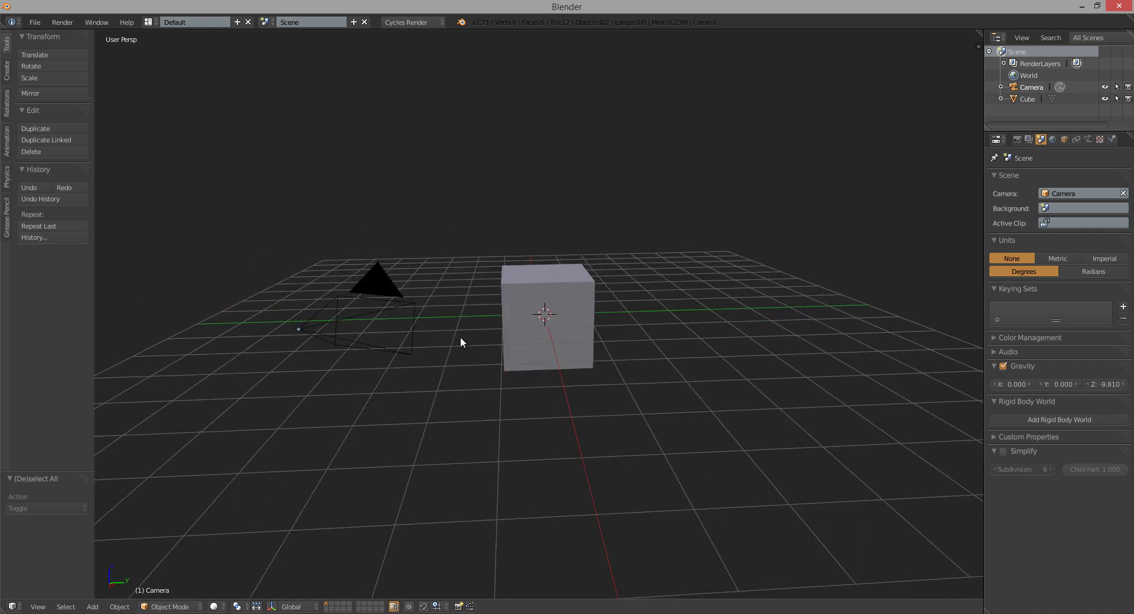
key("KP_0")
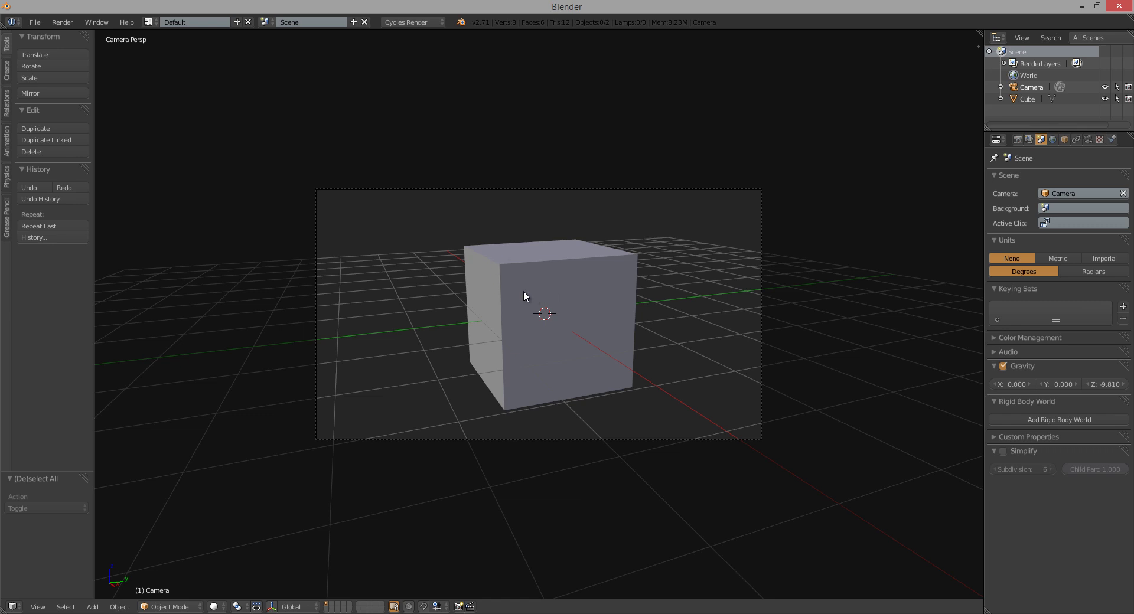
key("n")
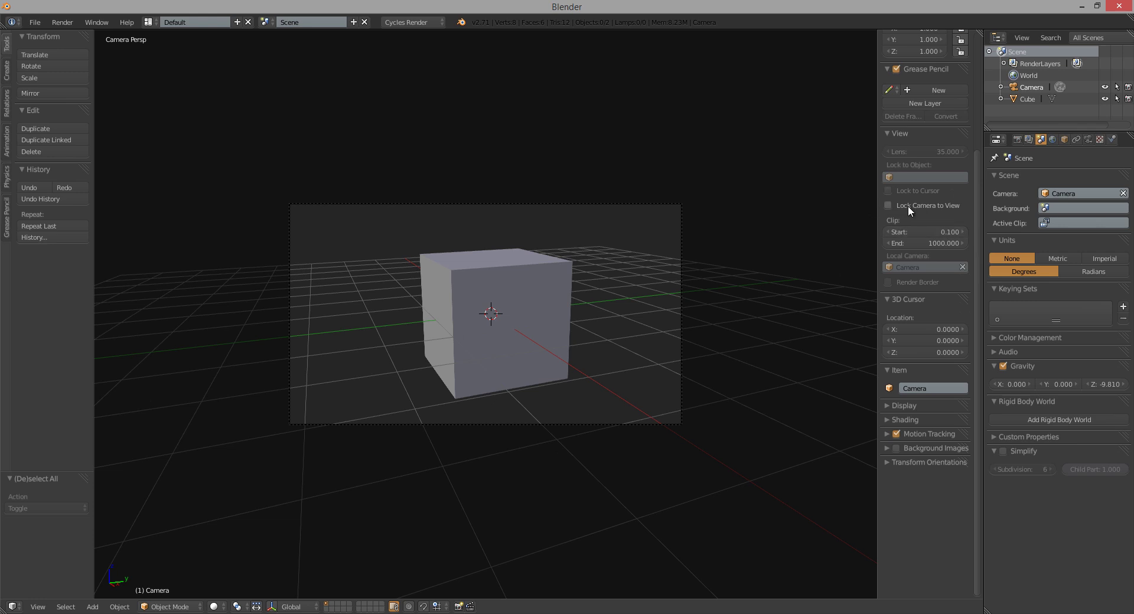
- Enable Lock Camera to View, then orbit and zoom to reframe the cube in the camera
left_click(908, 205)
mouse_move(664, 286)
middle_mouse_down()
mouse_move(626, 301)
mouse_move(569, 296)
mouse_move(590, 289)
mouse_move(565, 305)
mouse_move(617, 300)
mouse_move(610, 321)
mouse_move(530, 303)
mouse_move(565, 288)
mouse_move(509, 319)
mouse_move(539, 271)
mouse_move(594, 262)
mouse_move(585, 283)
mouse_move(608, 276)
mouse_move(599, 287)
middle_mouse_up()
scroll(582, 295, "down", 1)
scroll(520, 296, "up", 2)
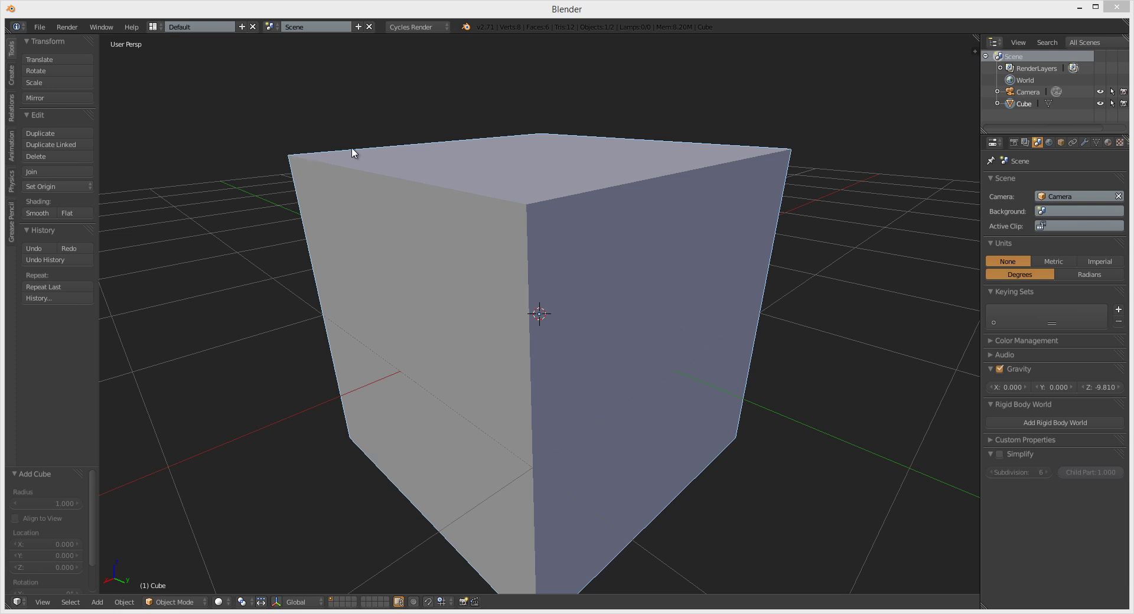
- Zoom out and orbit to a near-front view of the cube, then show the File menu
scroll(480, 271, "down", 3)
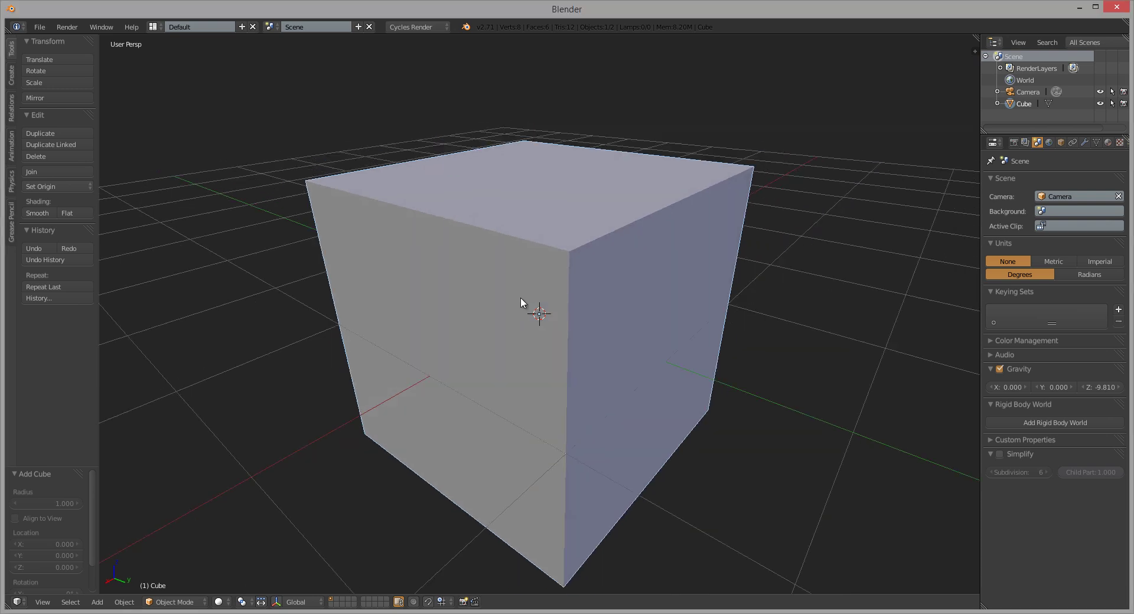
mouse_move(521, 304)
middle_mouse_down()
mouse_move(569, 228)
mouse_move(499, 195)
mouse_move(331, 177)
middle_mouse_up()
left_click(40, 29)
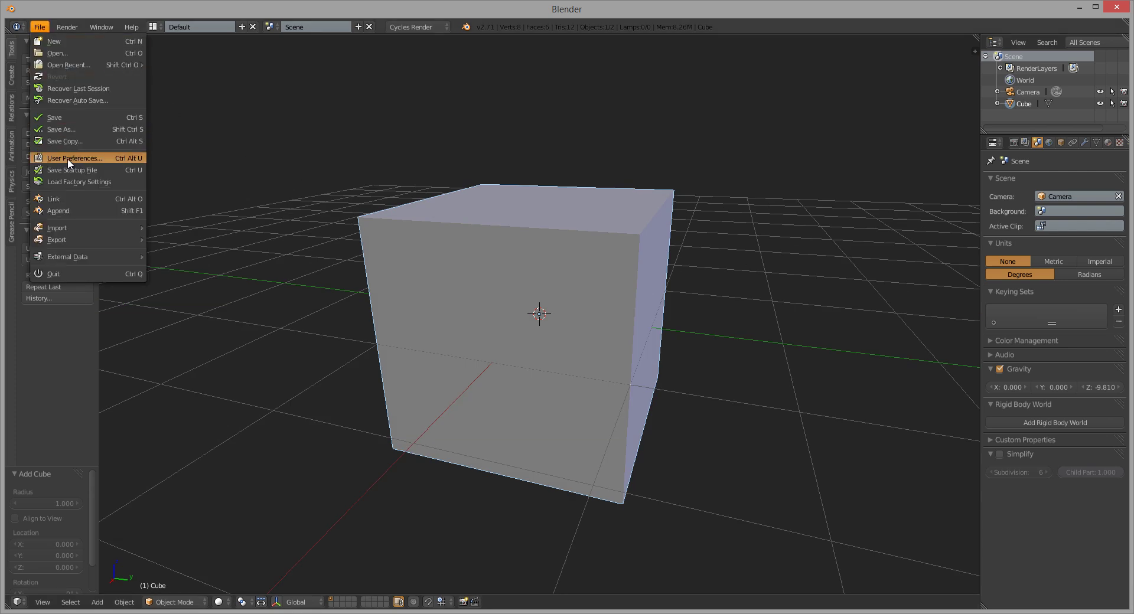
- Set the Window Draw Method to MultiSample: 8 in User Preferences > System
left_click(69, 160)
left_click_drag(329, 27, 364, 39)
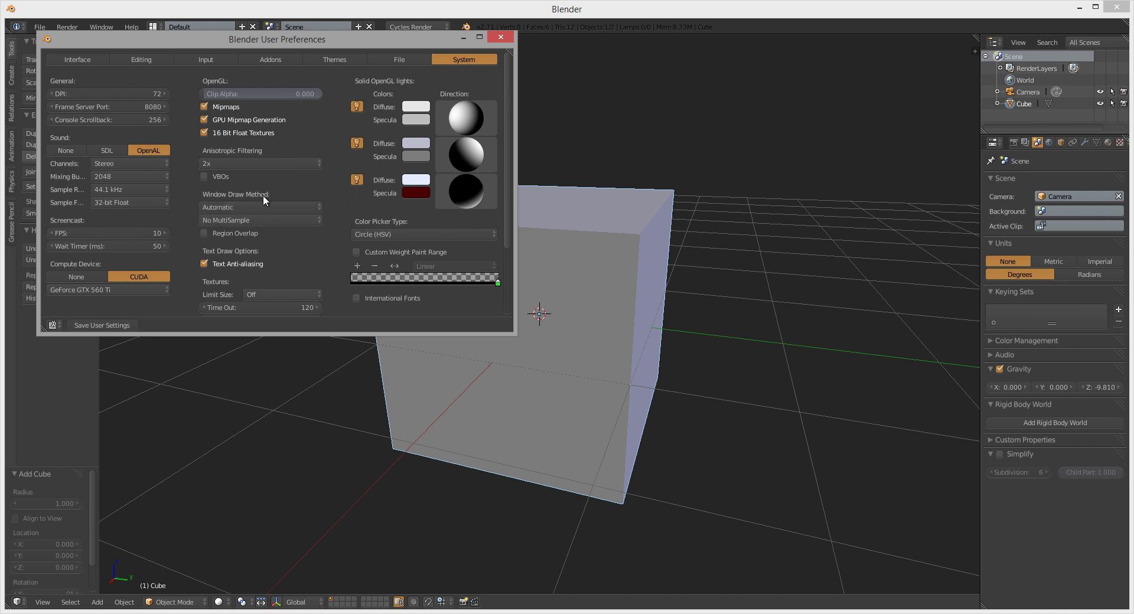
left_click(235, 219)
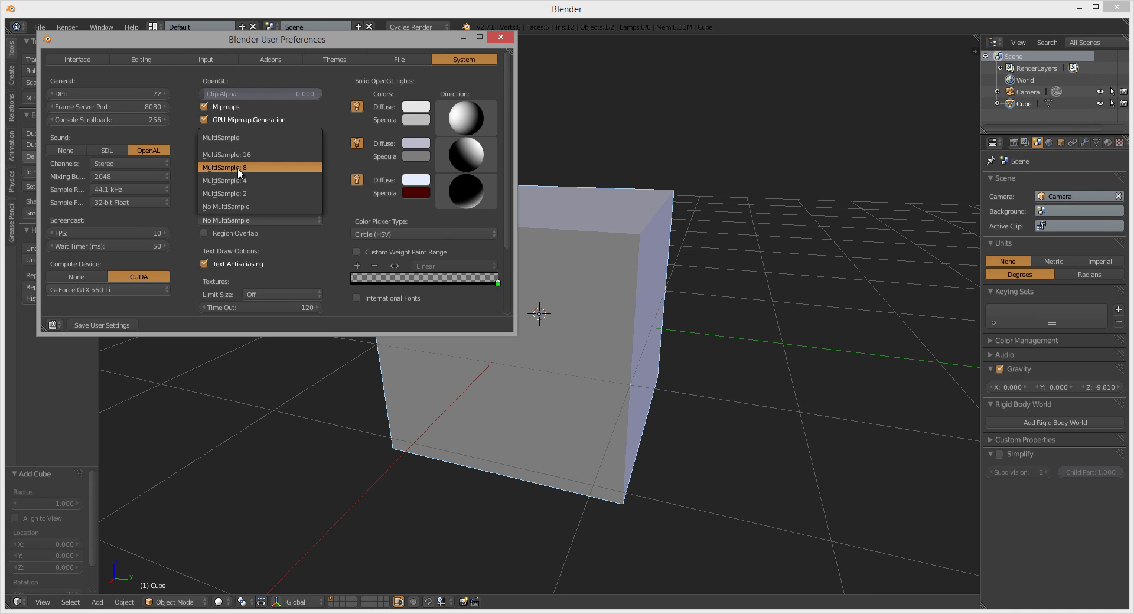
left_click(239, 168)
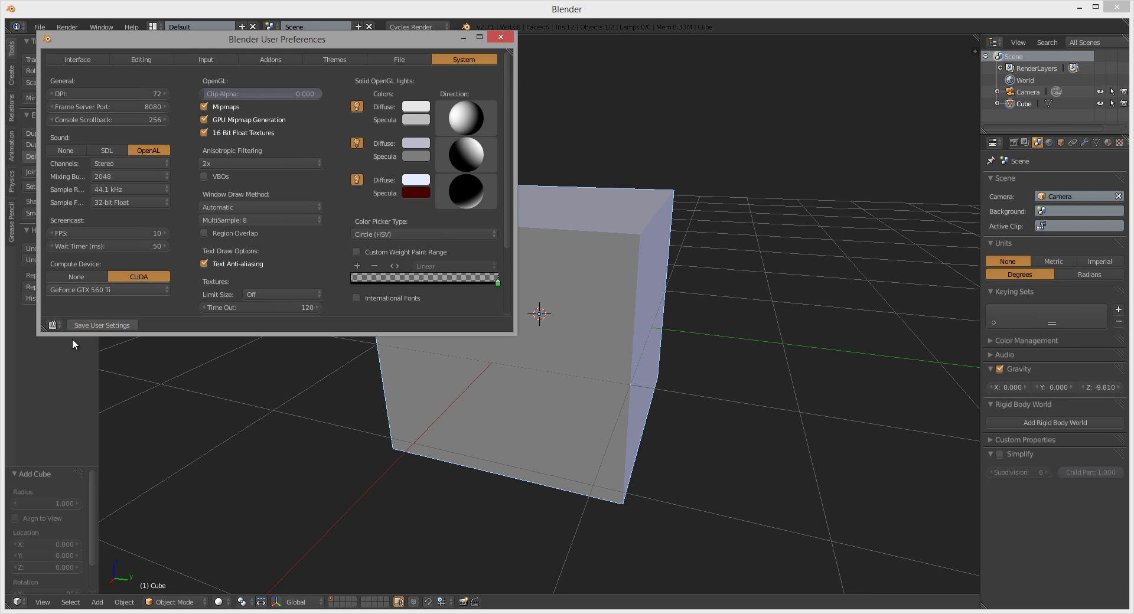
left_click(501, 36)
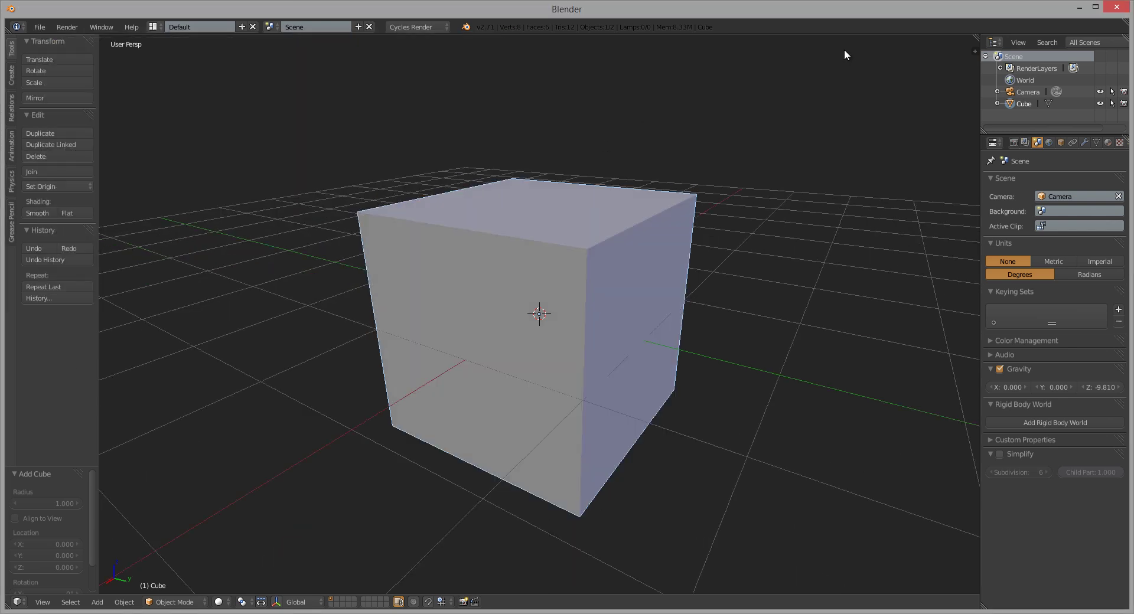
- Quit Blender from the taskbar without saving
right_click(231, 608)
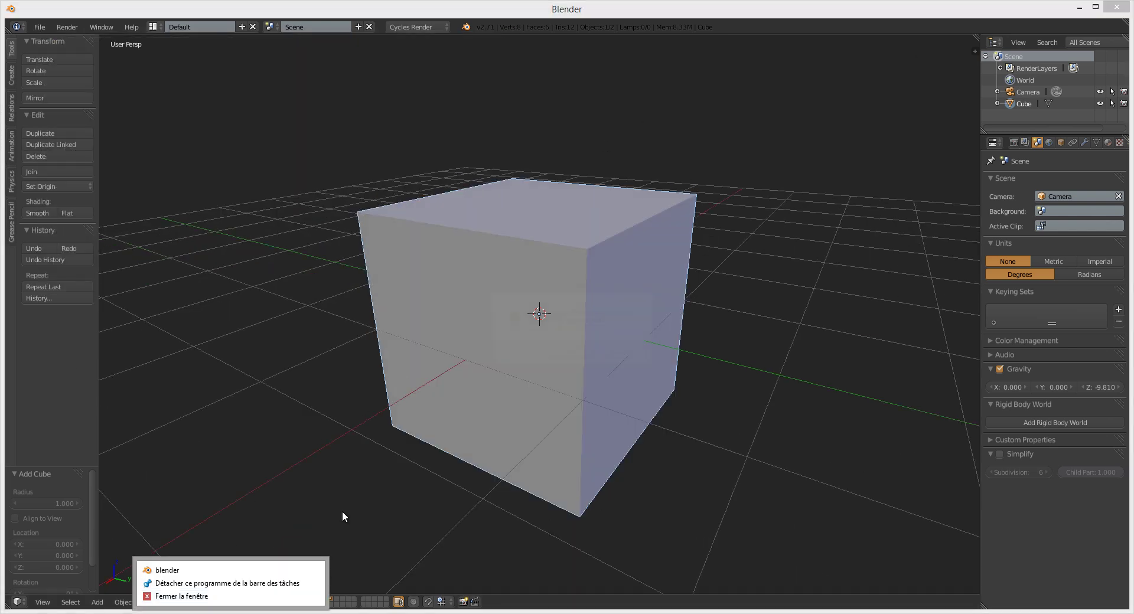
left_click(181, 596)
left_click(578, 356)
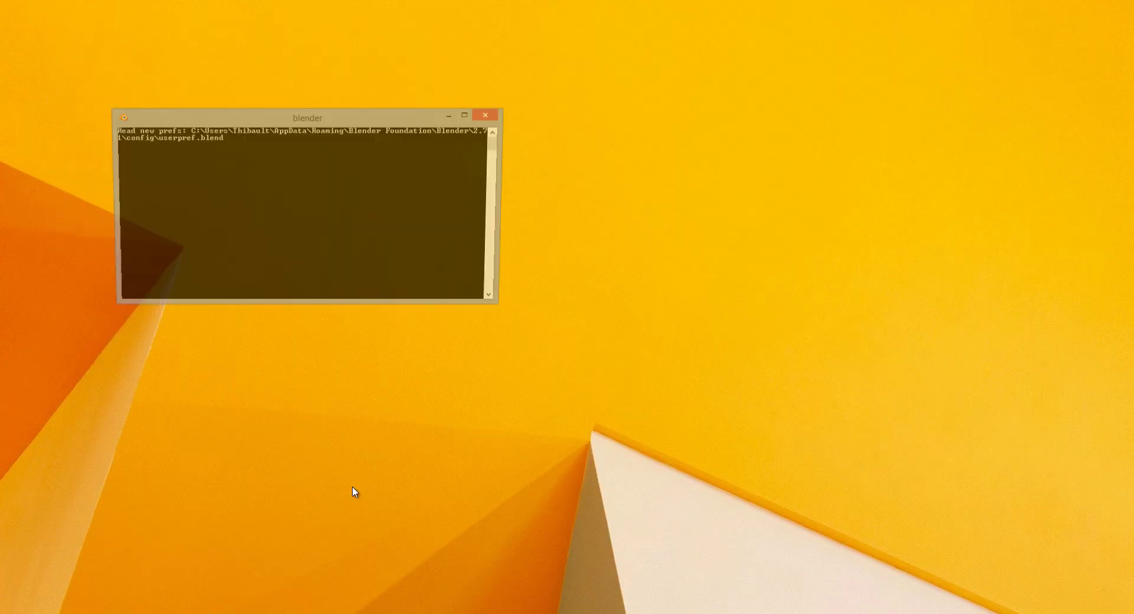
- Add a cube mesh at the origin and zoom and orbit to see its faces
key("shift+a")
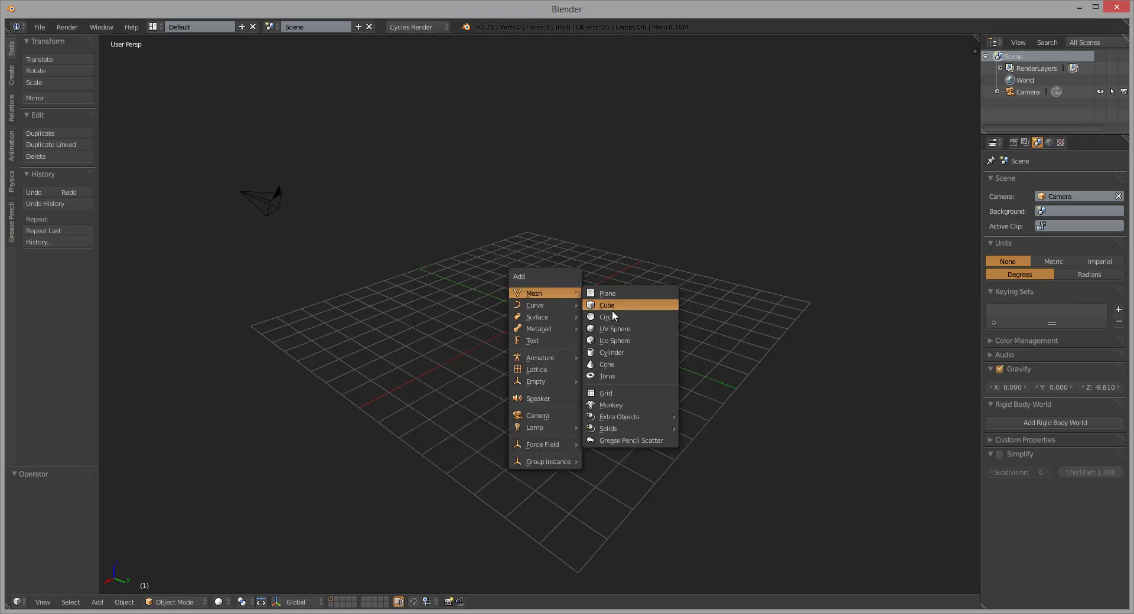
left_click(614, 306)
scroll(615, 298, "up", 6)
scroll(506, 201, "up", 3)
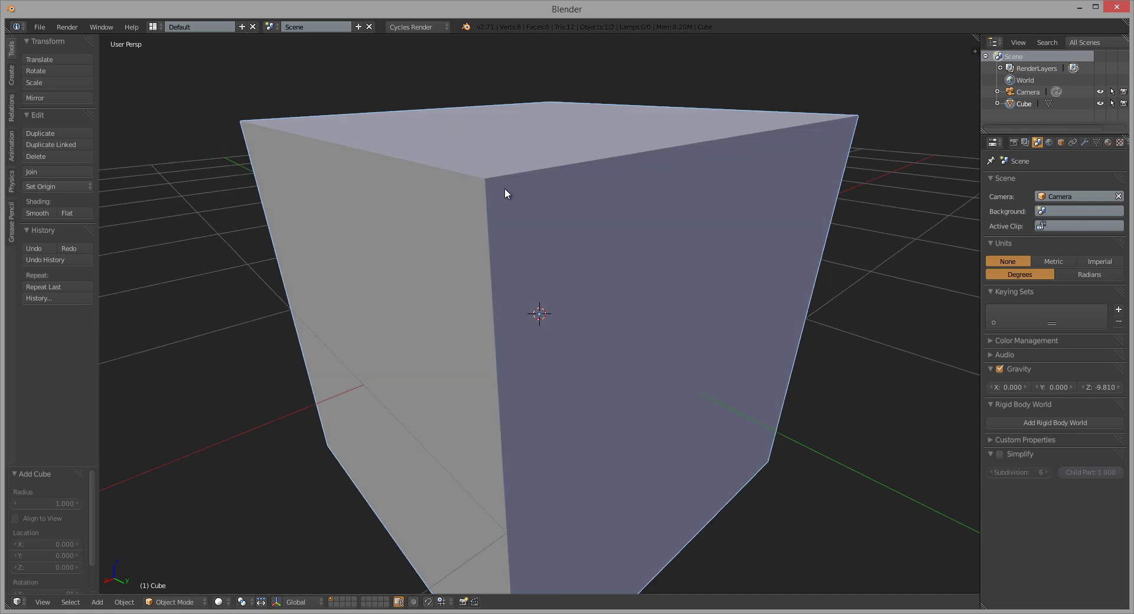
middle_click_drag(505, 188, 324, 140)
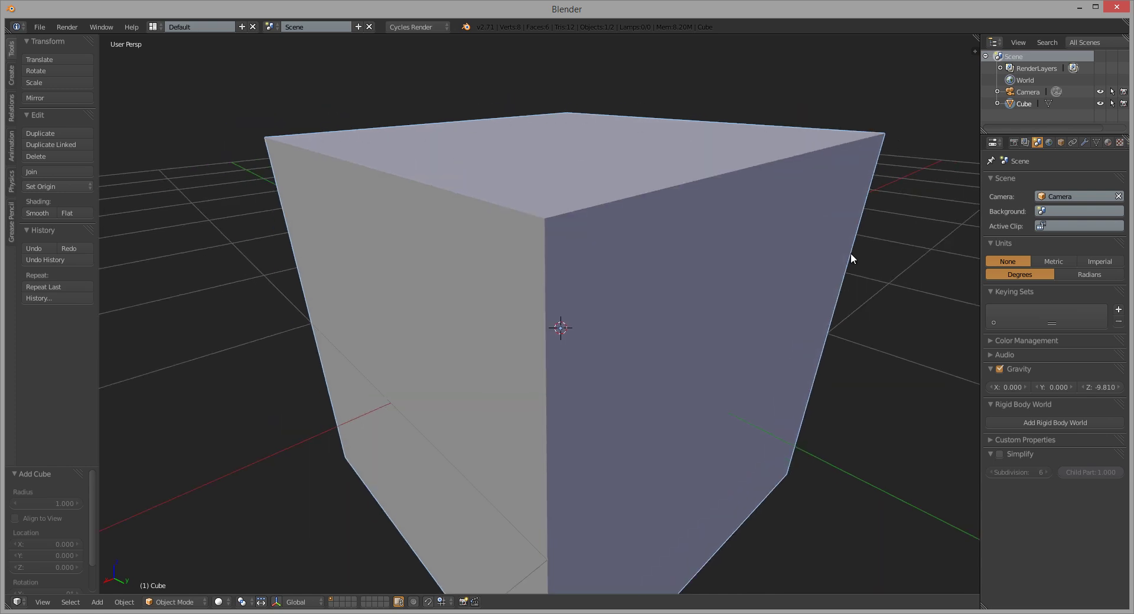
scroll(676, 282, "down", 3)
middle_click_drag(648, 240, 519, 202)
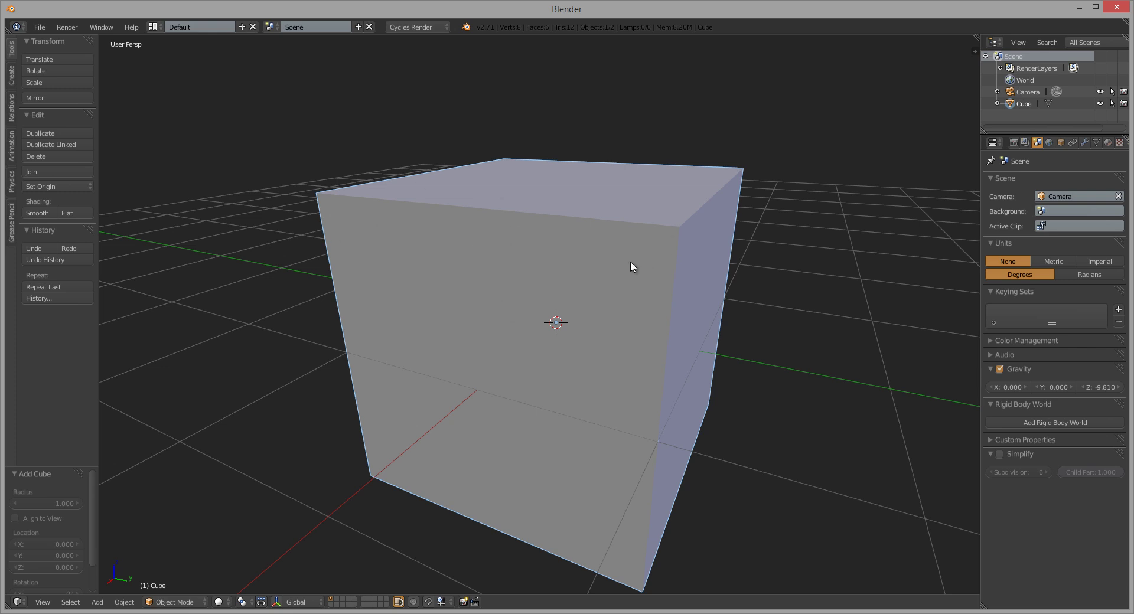
- Toggle edit mode on the cube and zoom out, orbiting slightly around it
middle_click_drag(631, 262, 568, 256)
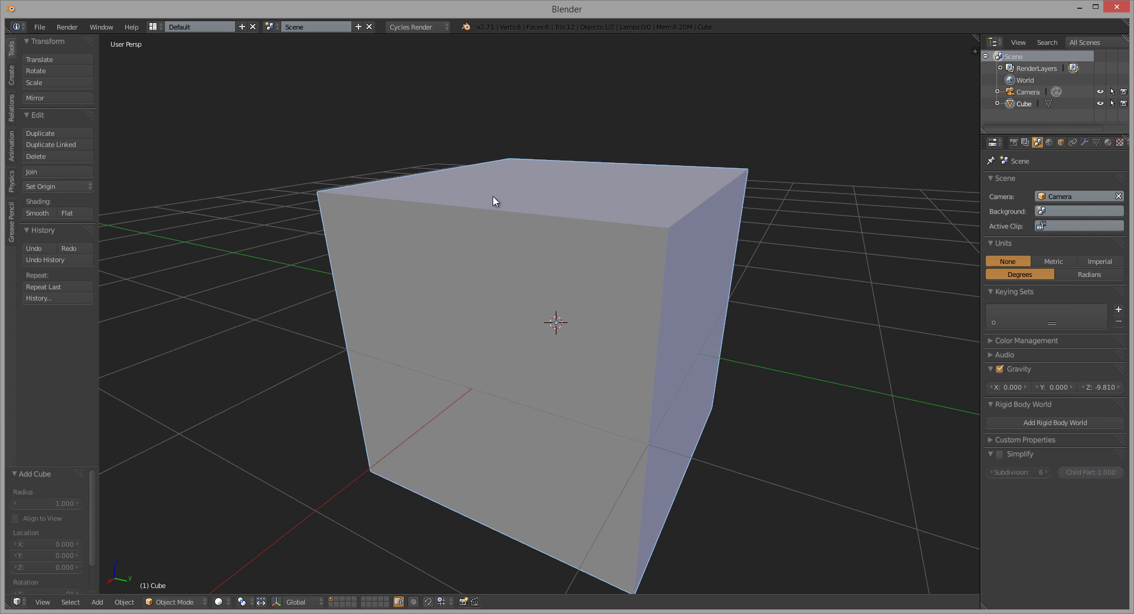
key("Tab")
key("Tab")
scroll(355, 360, "down", 3)
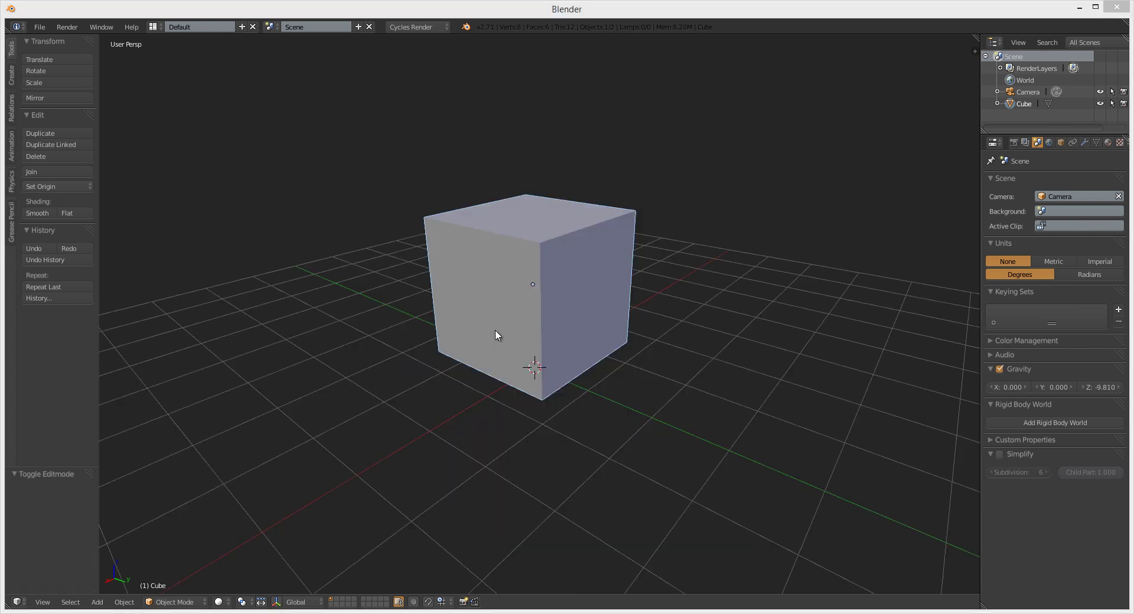
middle_click_drag(488, 325, 477, 335)
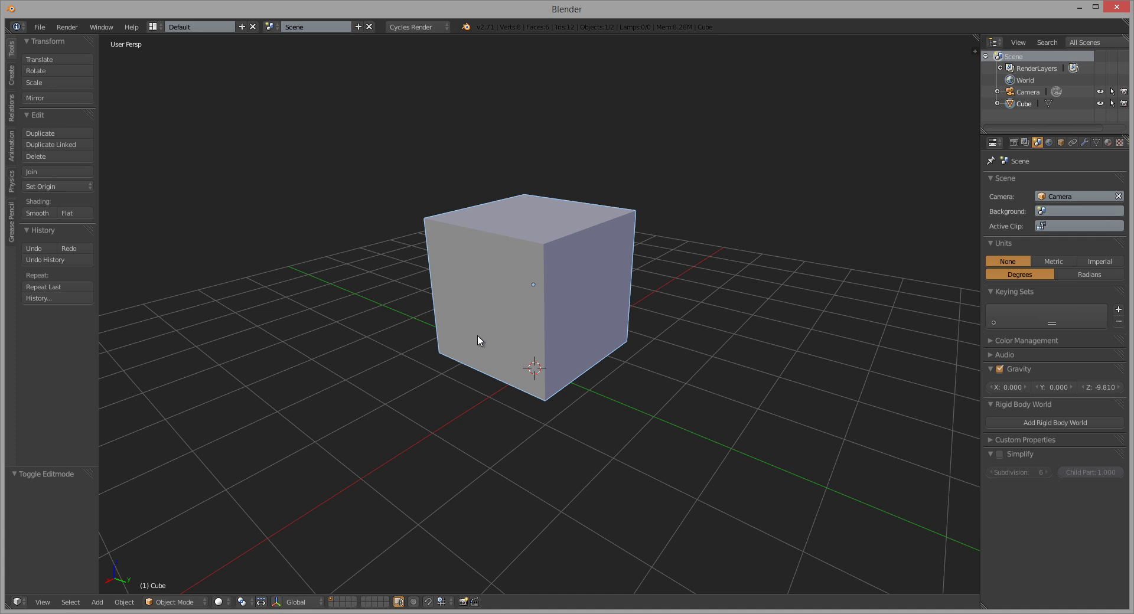
- Cycle the cube through Bounding Box, Wireframe and Solid shading, then toggle wireframe with Z
left_click(218, 602)
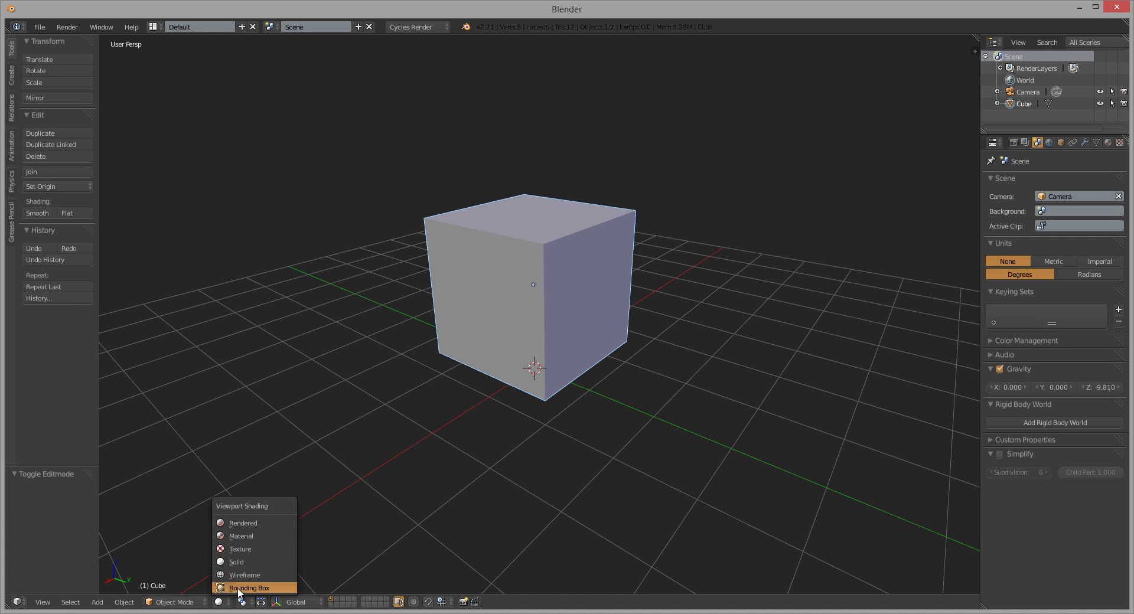
left_click(238, 588)
left_click(223, 602)
left_click(232, 576)
left_click(224, 602)
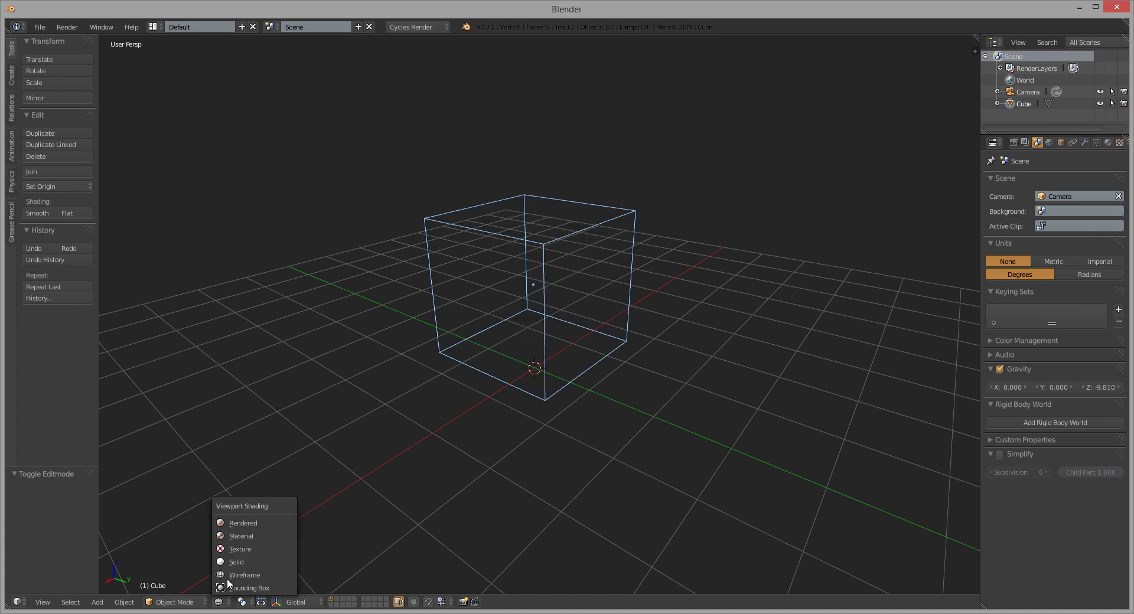
left_click(236, 561)
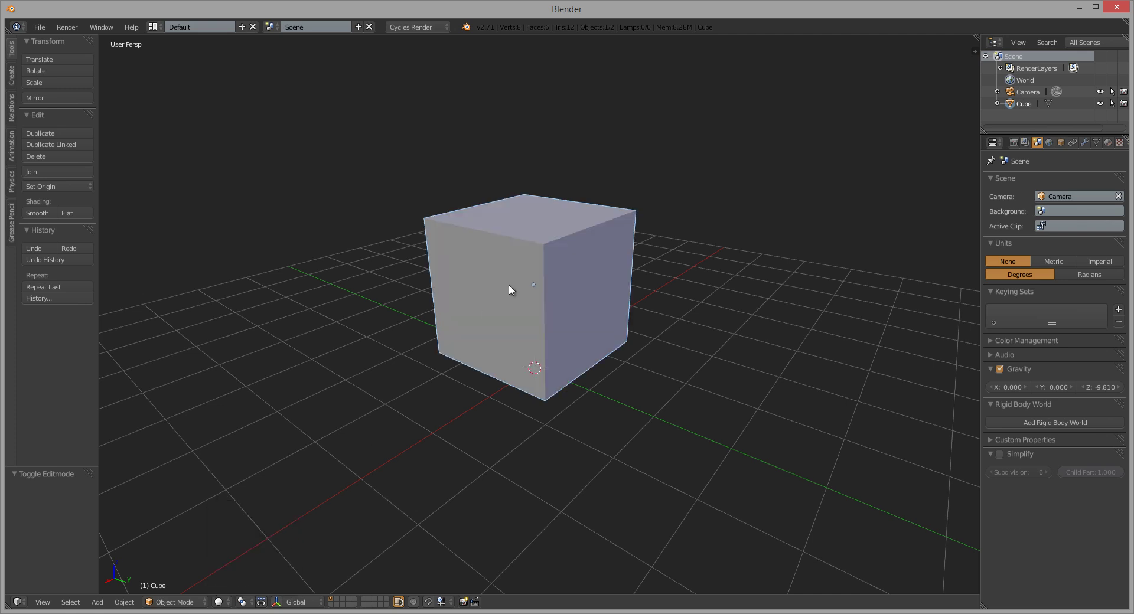
middle_click_drag(509, 284, 572, 267)
mouse_move(451, 223)
middle_mouse_down()
mouse_move(509, 281)
mouse_move(526, 282)
middle_mouse_up()
key("z")
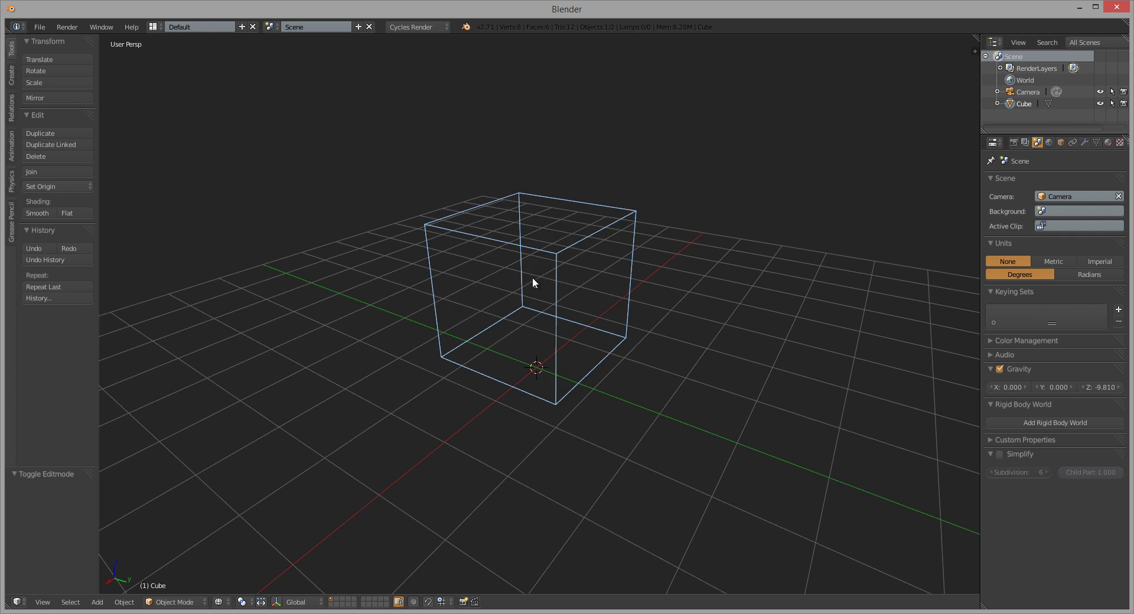
key("z")
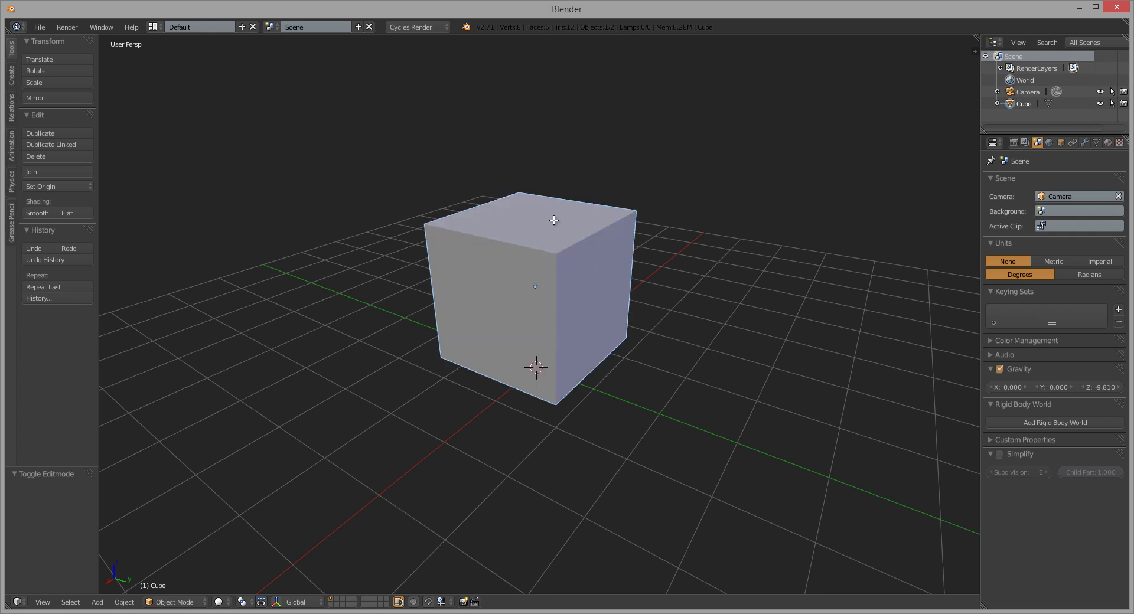
- Subdivide the cube's mesh twice in Edit Mode, giving 96 faces
key("Tab")
key("w")
left_click(544, 215)
key("w")
left_click(544, 215)
key("Tab")
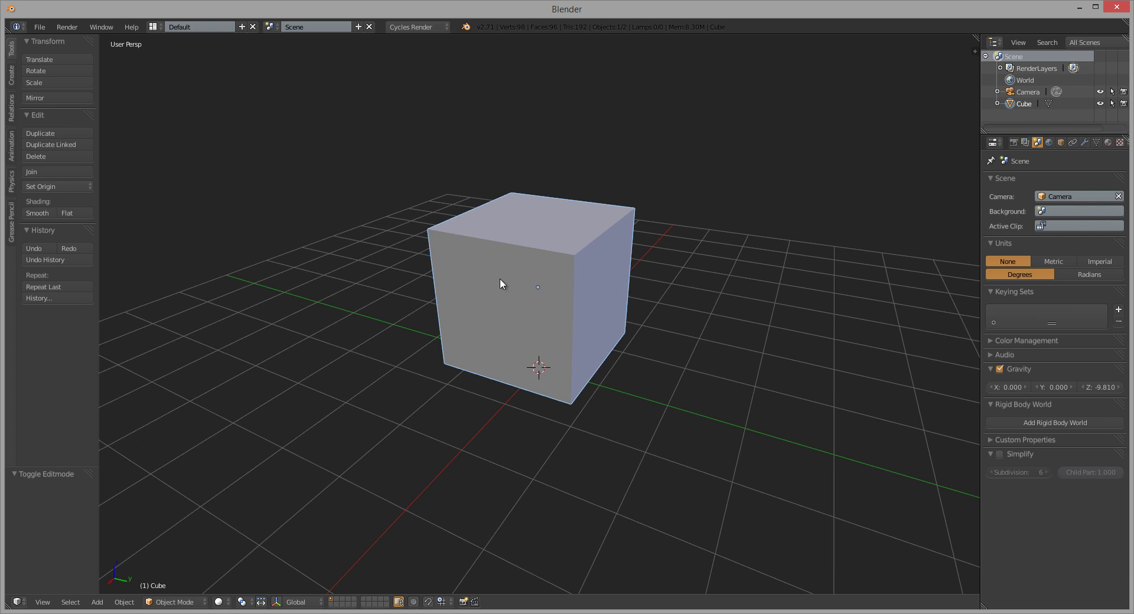
- Inspect the subdivided cube in wireframe, then return it to solid shading
key("z")
middle_click_drag(488, 279, 438, 273)
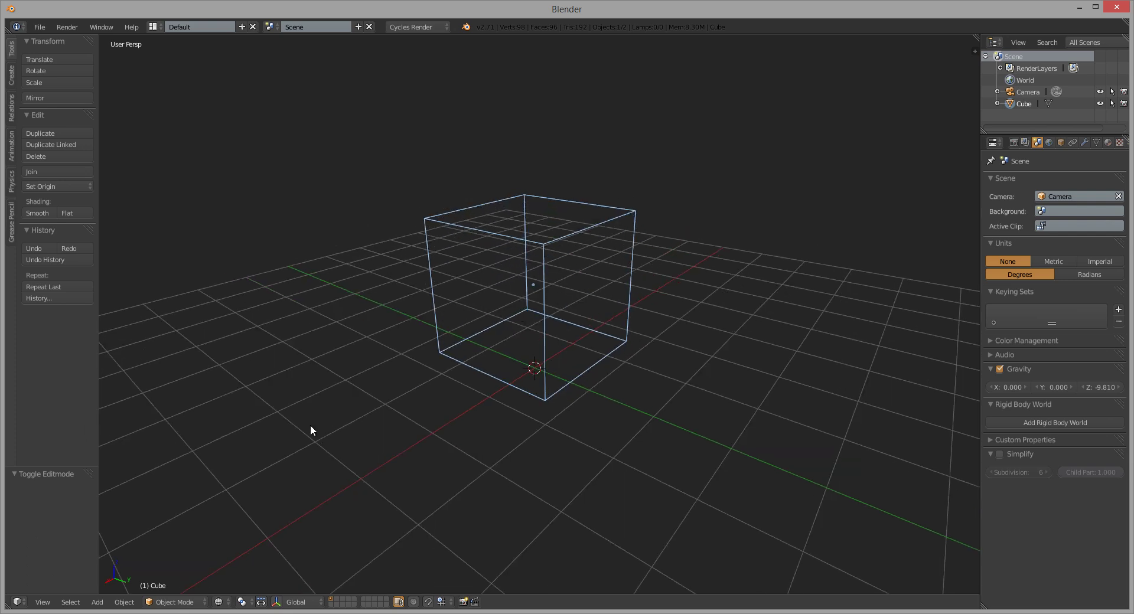
key("z")
middle_click_drag(542, 283, 562, 278)
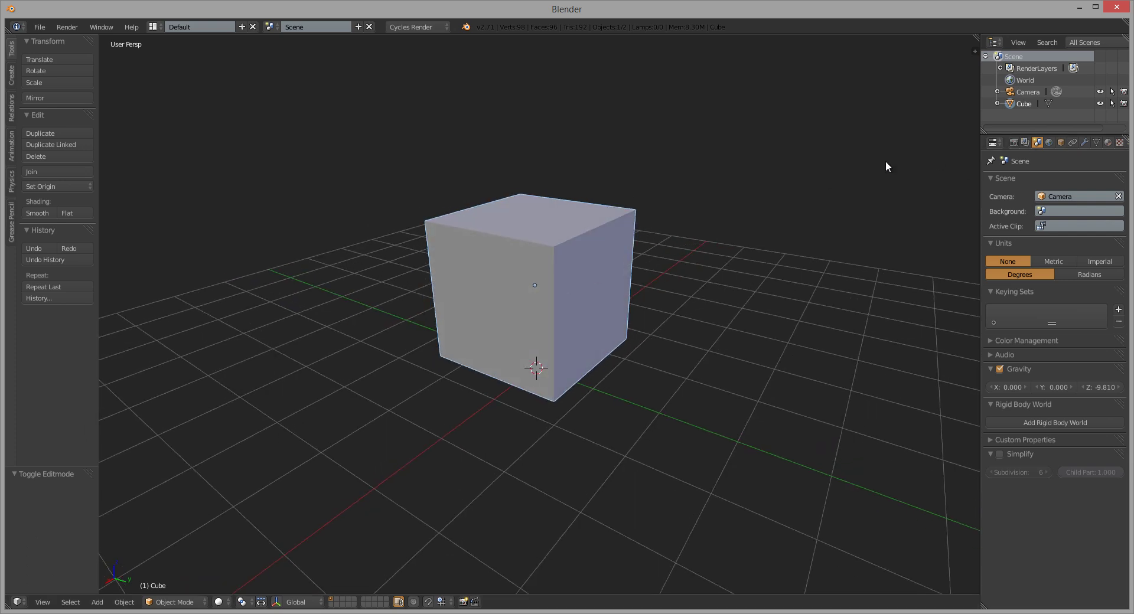
- Check Display > Wire in the cube's Object properties
left_click(1061, 142)
scroll(1023, 317, "down", 1)
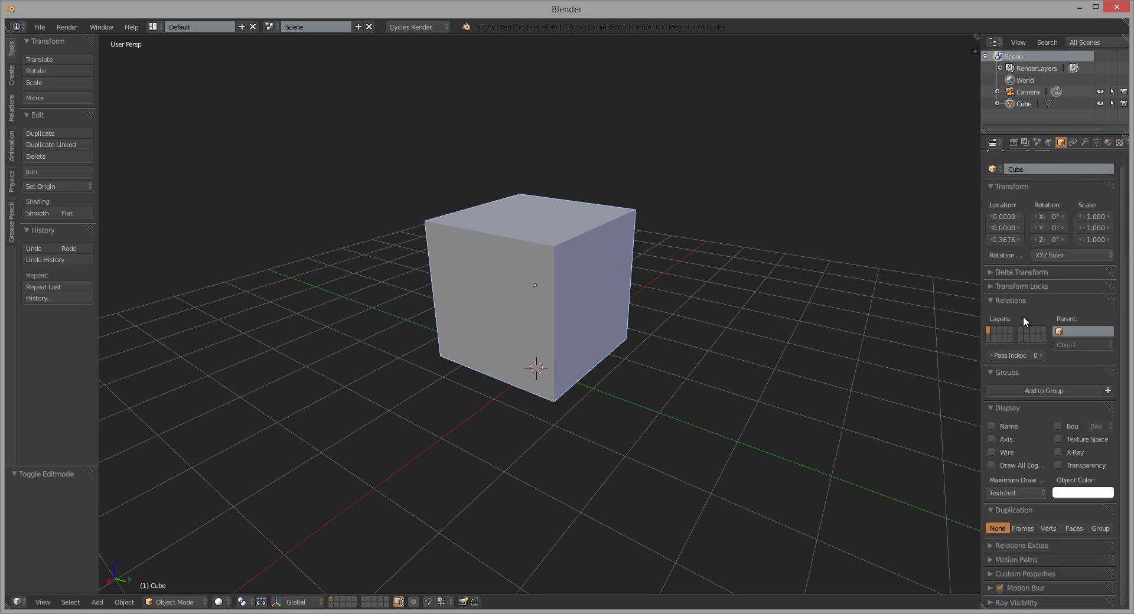
left_click(992, 452)
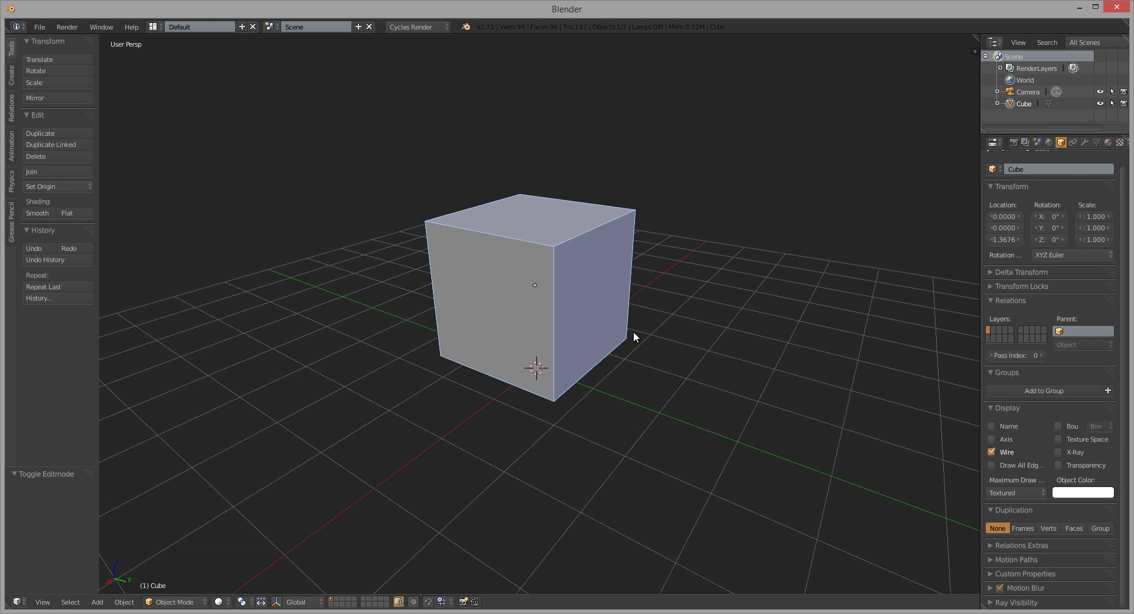
middle_click_drag(633, 331, 615, 277)
scroll(672, 243, "up", 1)
scroll(673, 247, "up", 2)
- Deselect, then reselect the cube and enter Edit Mode to see its subdivided grid
key("a")
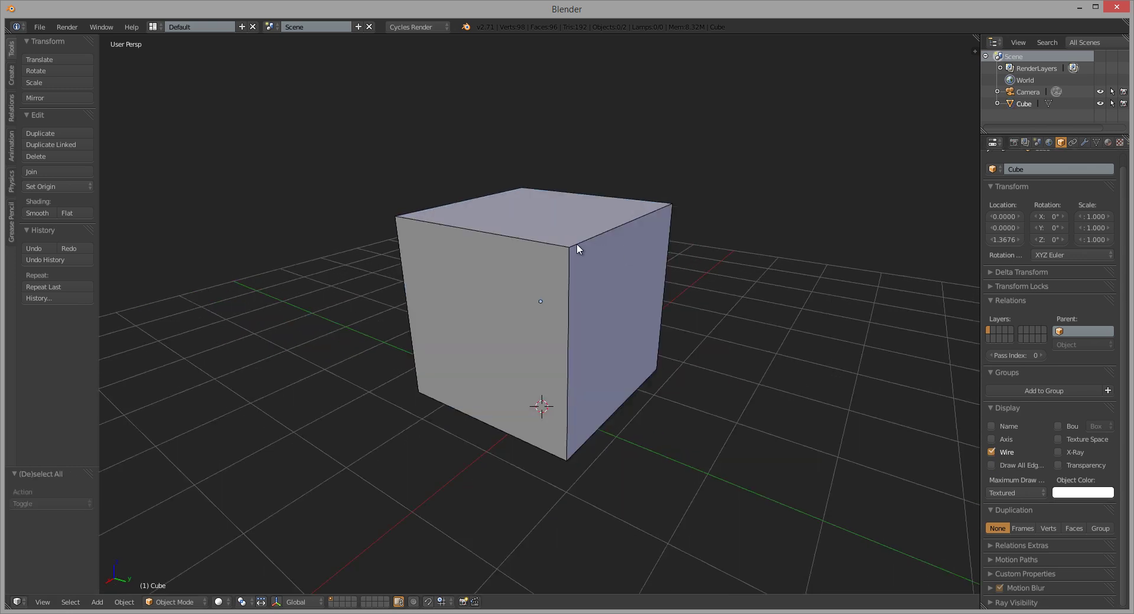
middle_click_drag(601, 231, 509, 237)
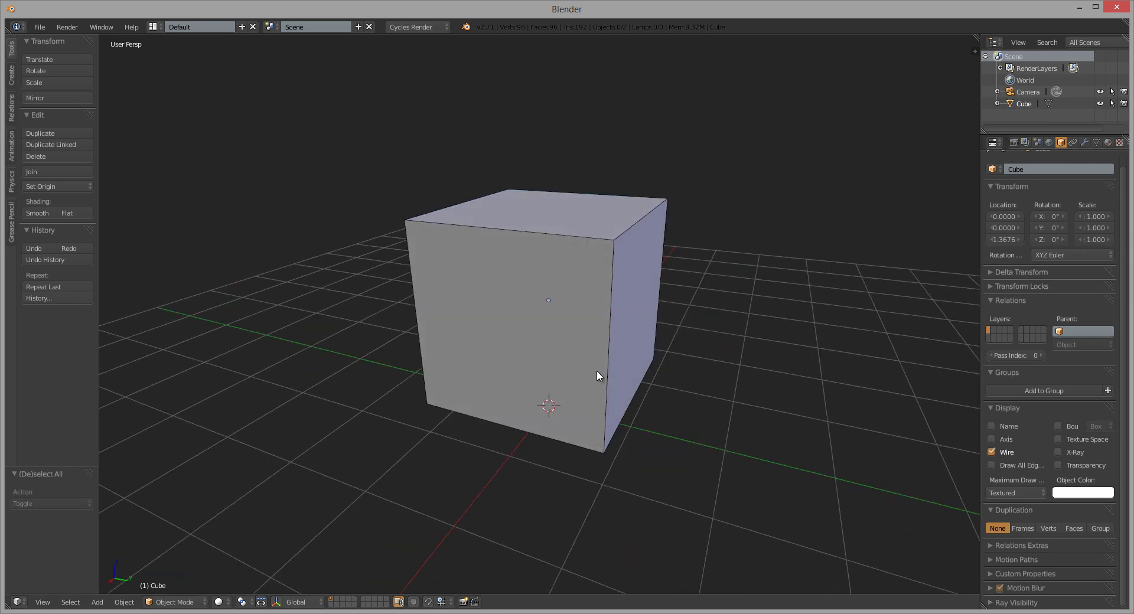
middle_click_drag(543, 282, 617, 251)
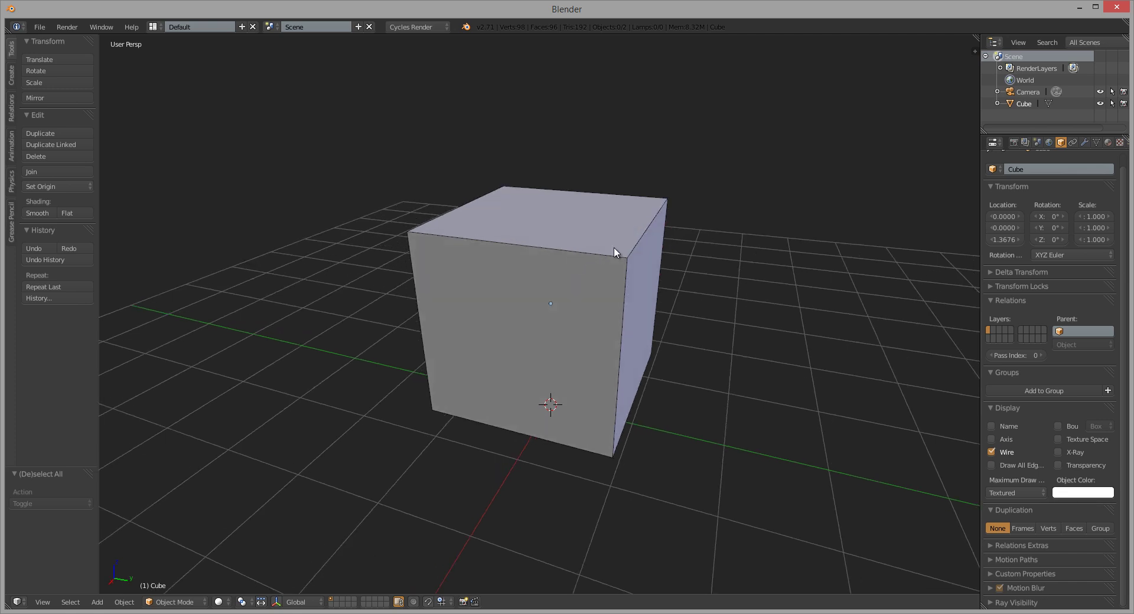
right_click(618, 251)
key("Tab")
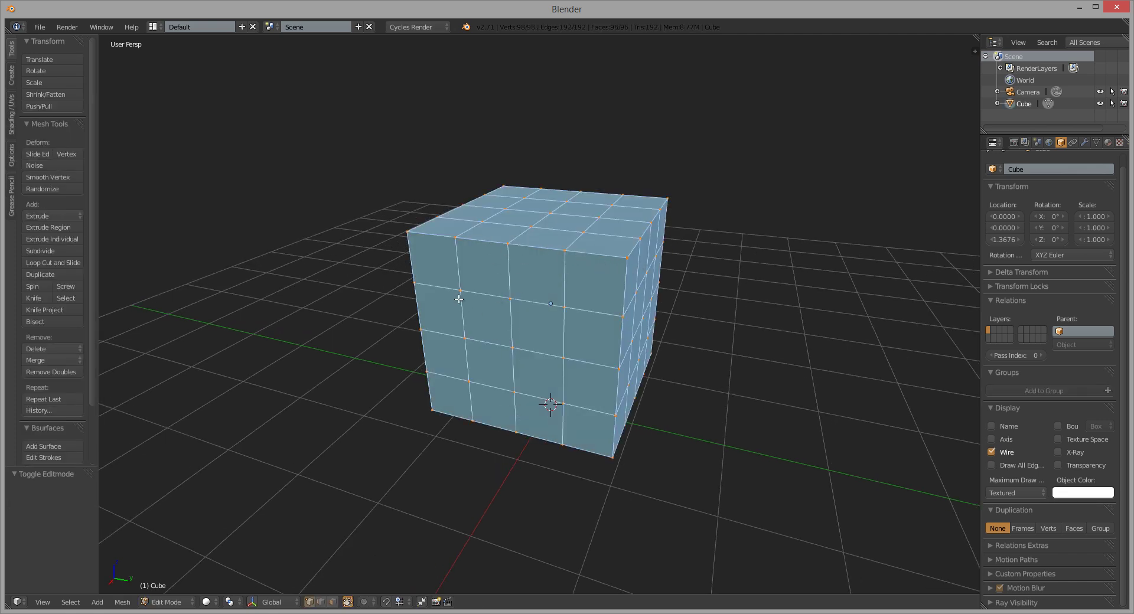
- Turn on Draw All Edges for the cube in Object Mode and deselect it to view the edges
key("Tab")
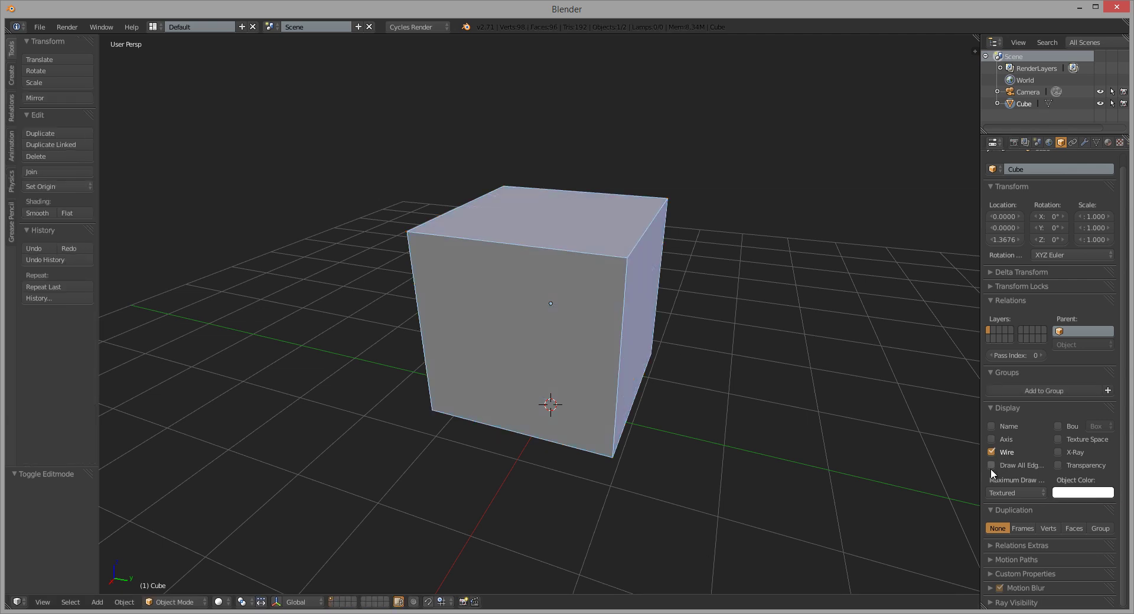
left_click(991, 465)
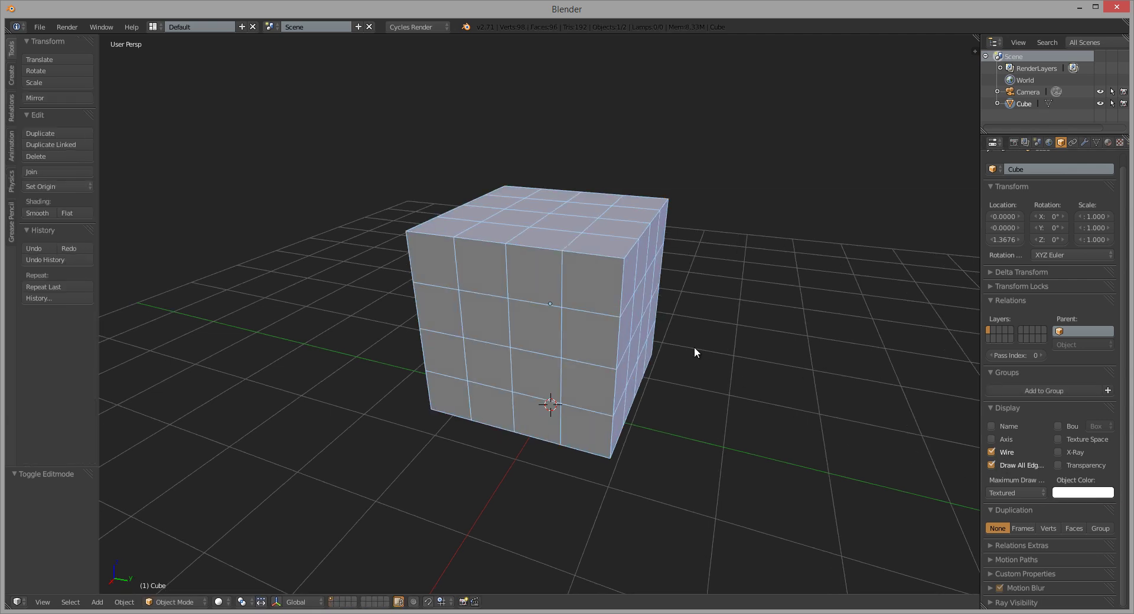
mouse_move(693, 346)
middle_mouse_down()
mouse_move(570, 261)
mouse_move(576, 332)
middle_mouse_up()
key("a")
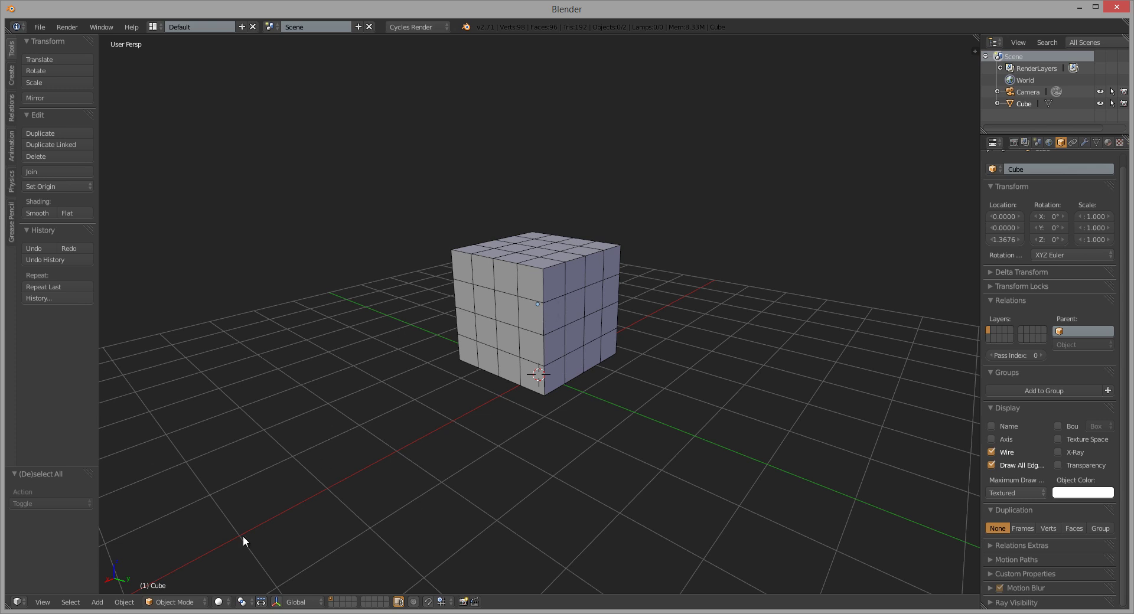
left_click(221, 602)
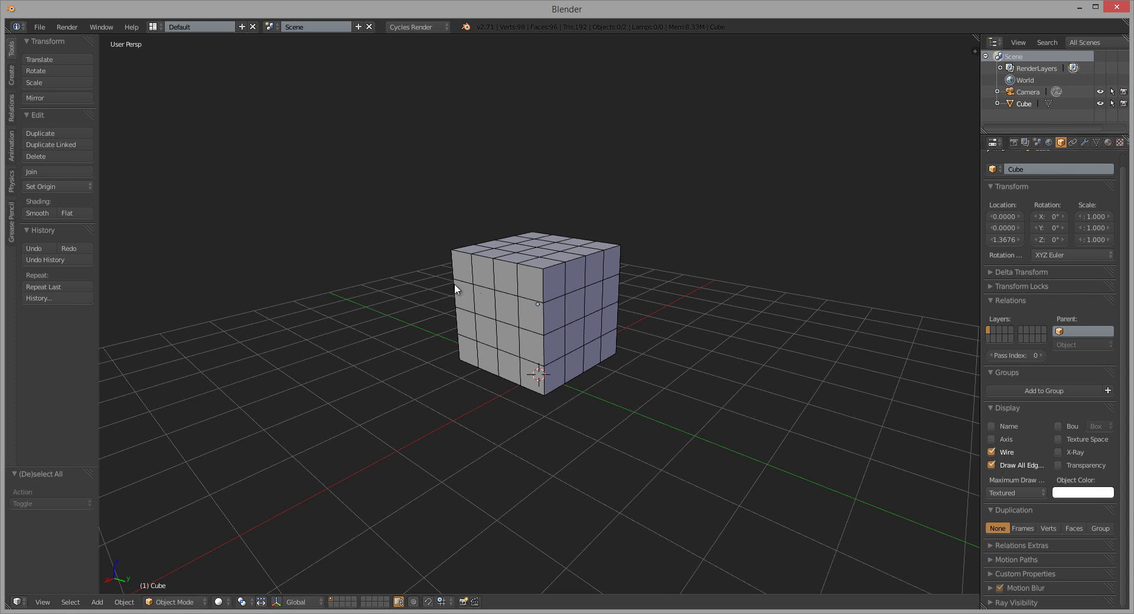
middle_click_drag(512, 306, 511, 303)
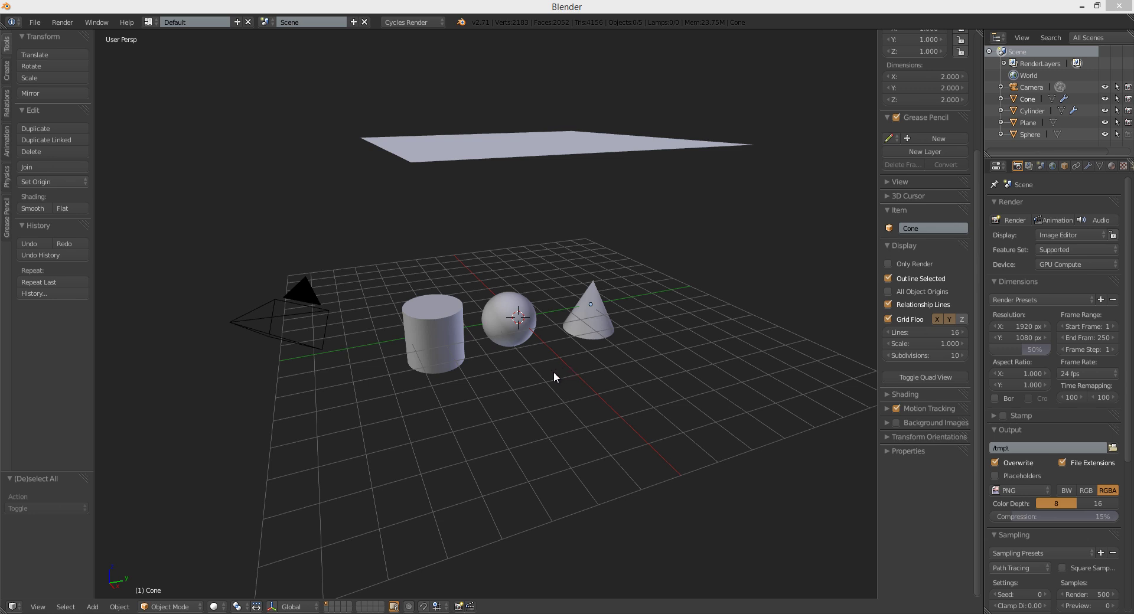
- Preview the primitives scene in Rendered then wireframe shading, and render an image of the frame
middle_click_drag(523, 367, 526, 368)
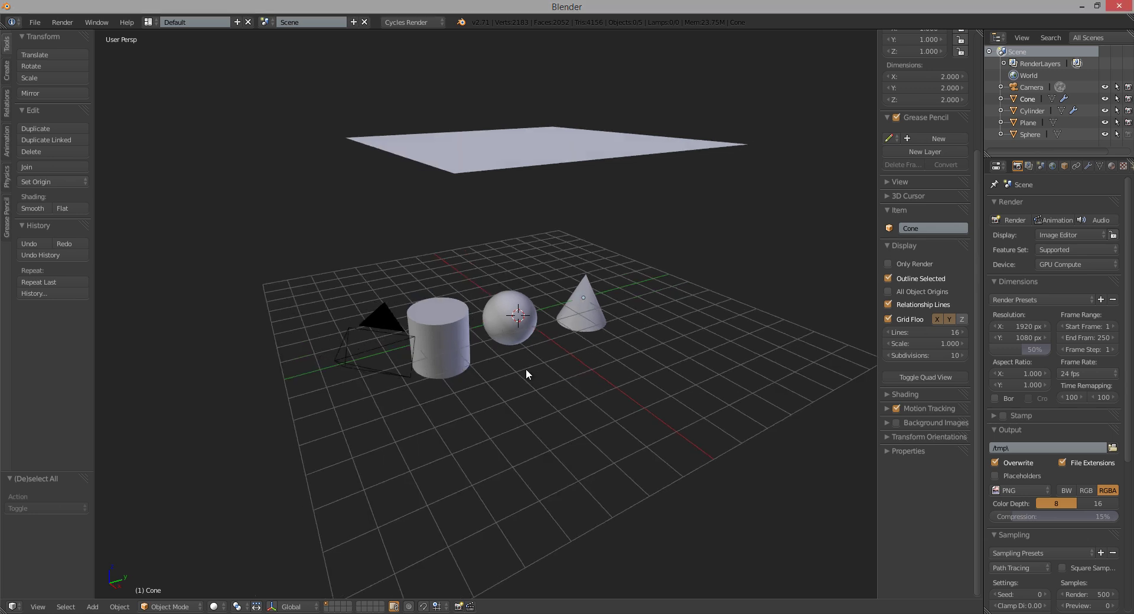
key("shift+z")
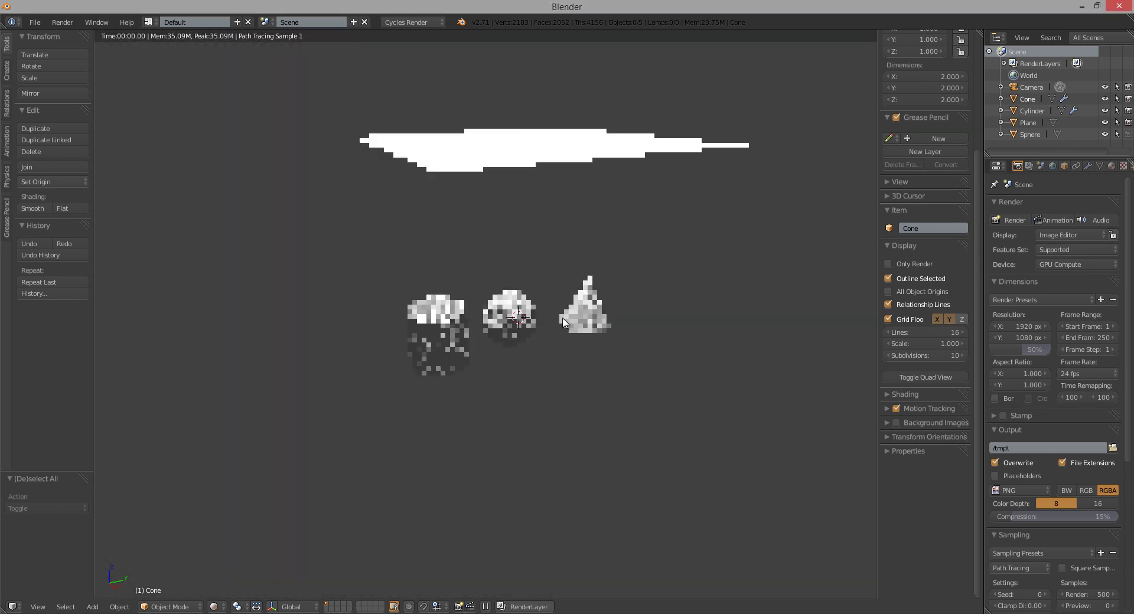
key("shift+z")
left_click(1012, 220)
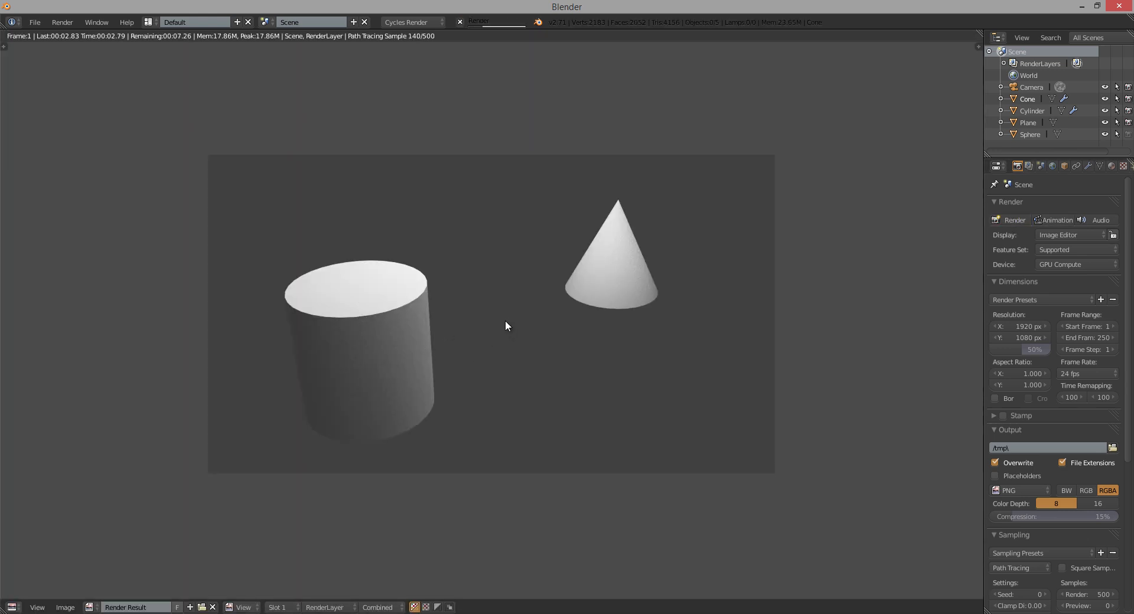
key("Escape")
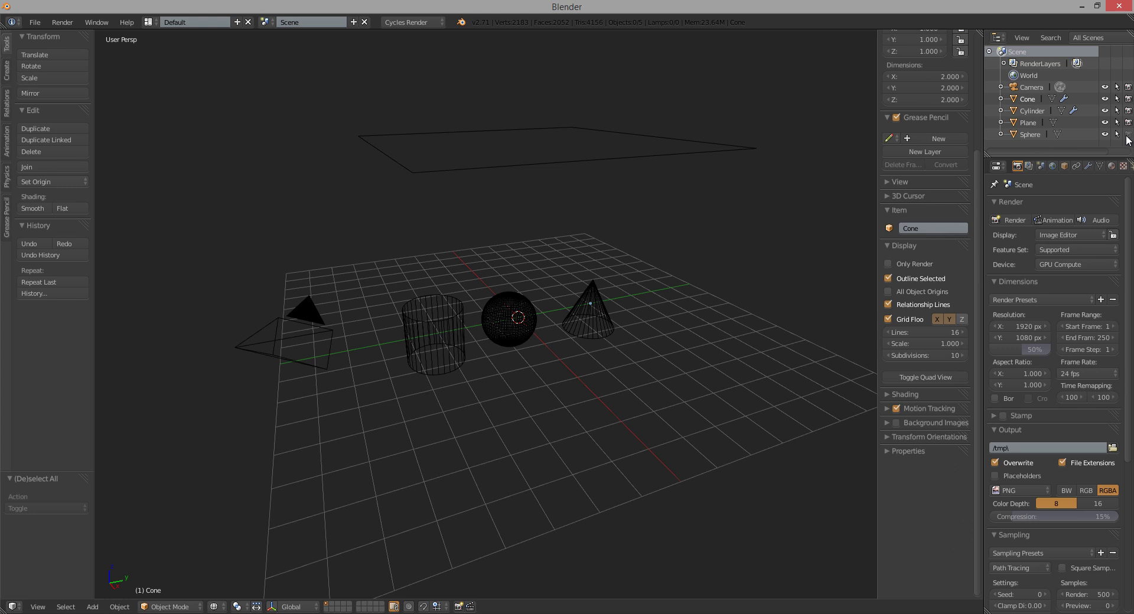
- Disable rendering for the Sphere in the Outliner and confirm it vanishes in rendered preview
left_click(1129, 135)
middle_click_drag(628, 283, 847, 207)
left_click(1104, 134)
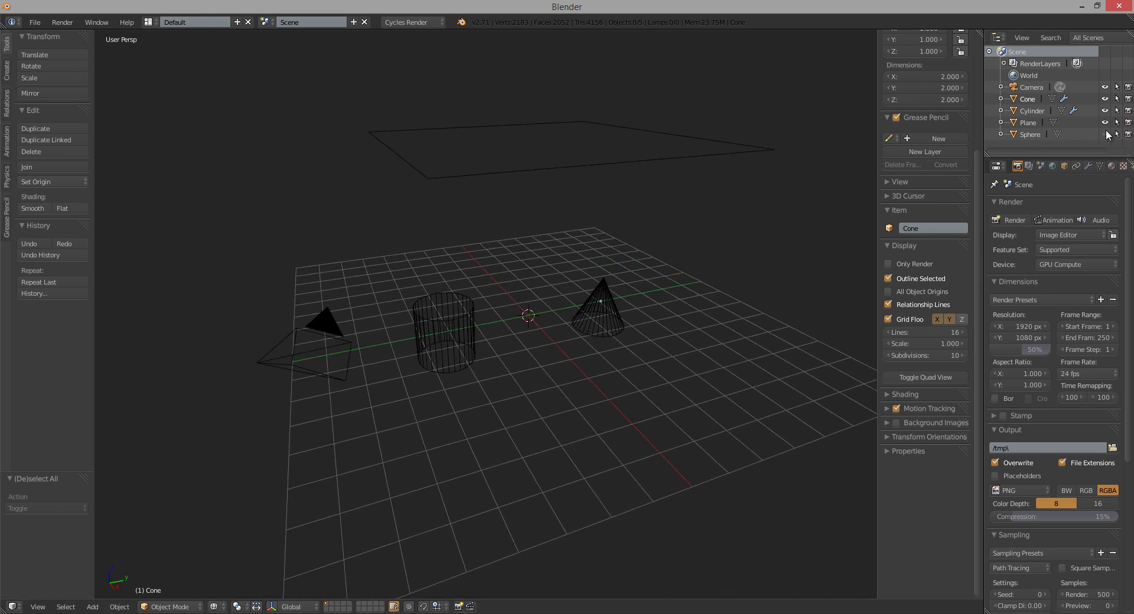
left_click(1104, 134)
key("shift+z")
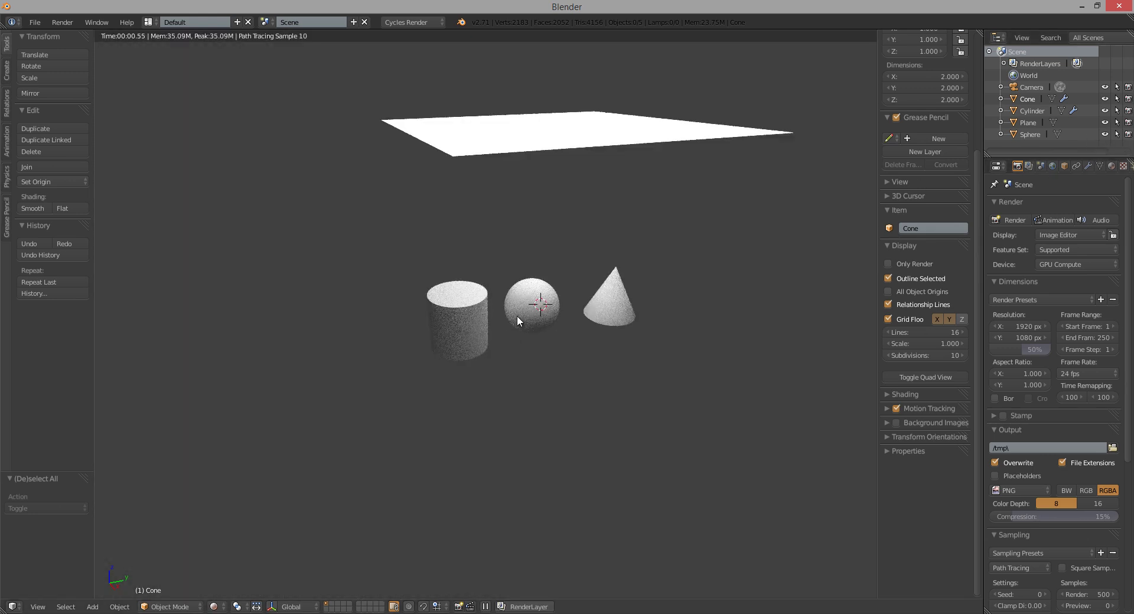
mouse_move(517, 316)
middle_mouse_down()
mouse_move(498, 313)
mouse_move(583, 259)
middle_mouse_up()
key("z")
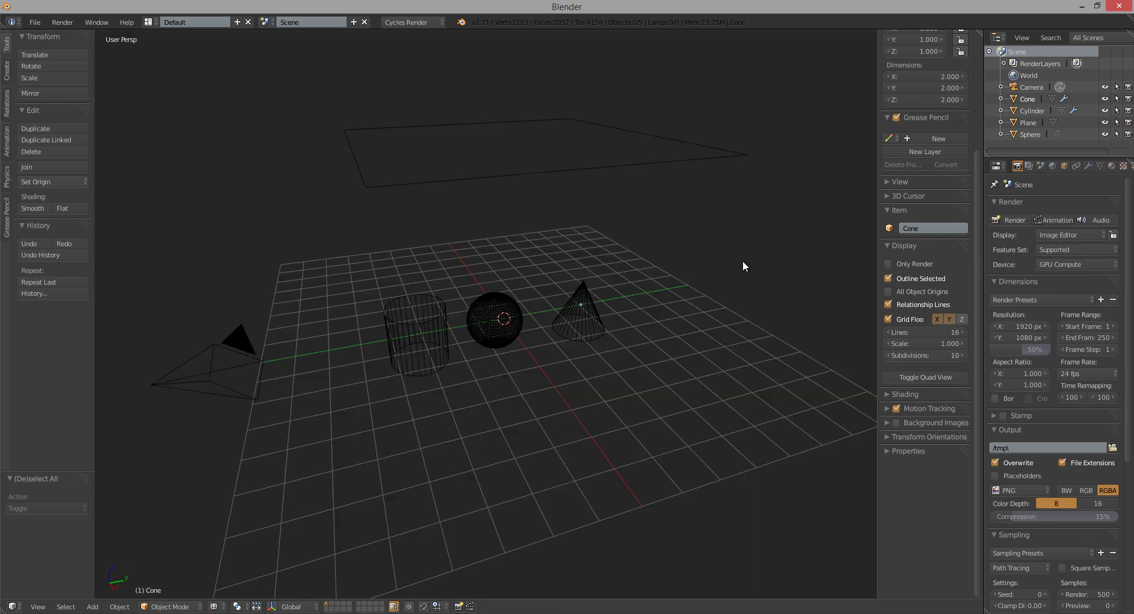
- Re-enable then disable the Sphere's rendering again, leaving it excluded from renders
left_click(1128, 135)
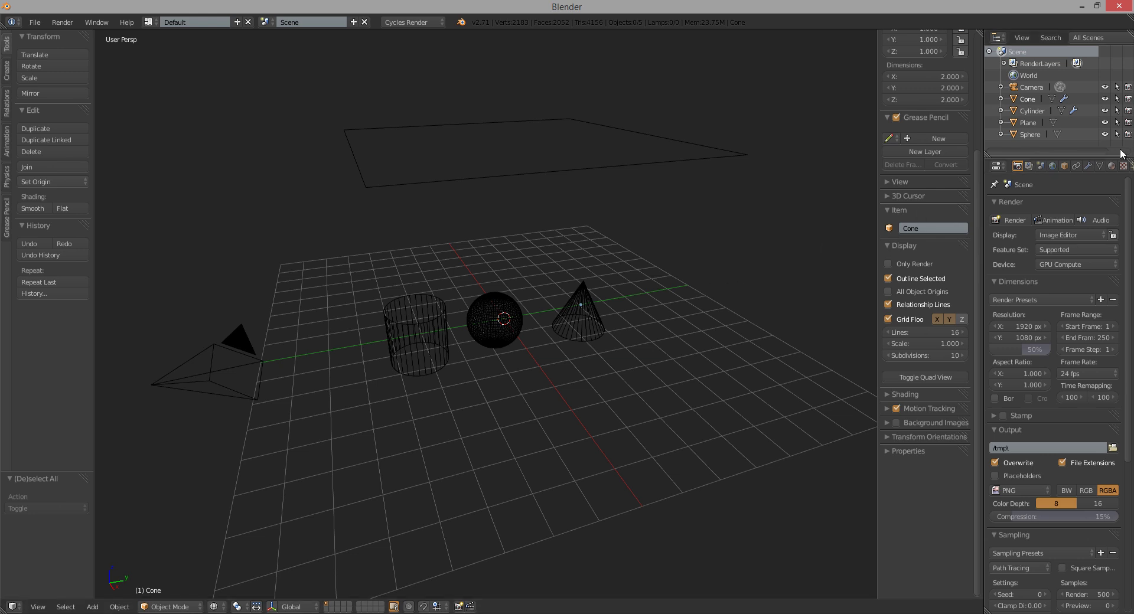
left_click(1129, 135)
middle_click_drag(641, 340, 635, 286)
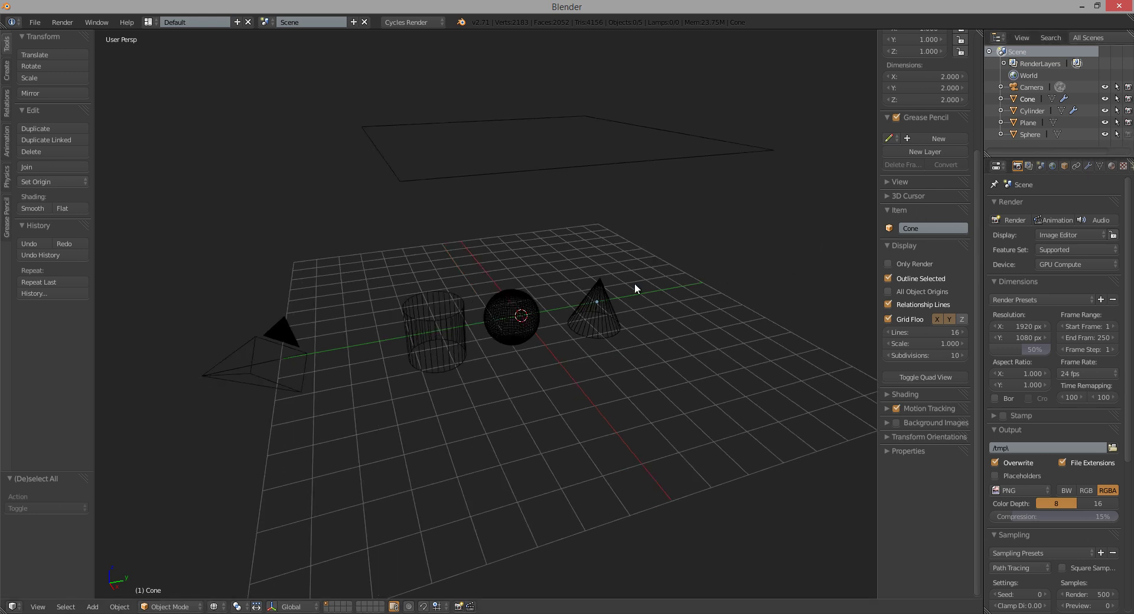
- Turn on Only Render and solid shading, then tilt the view toward the plane
key("n")
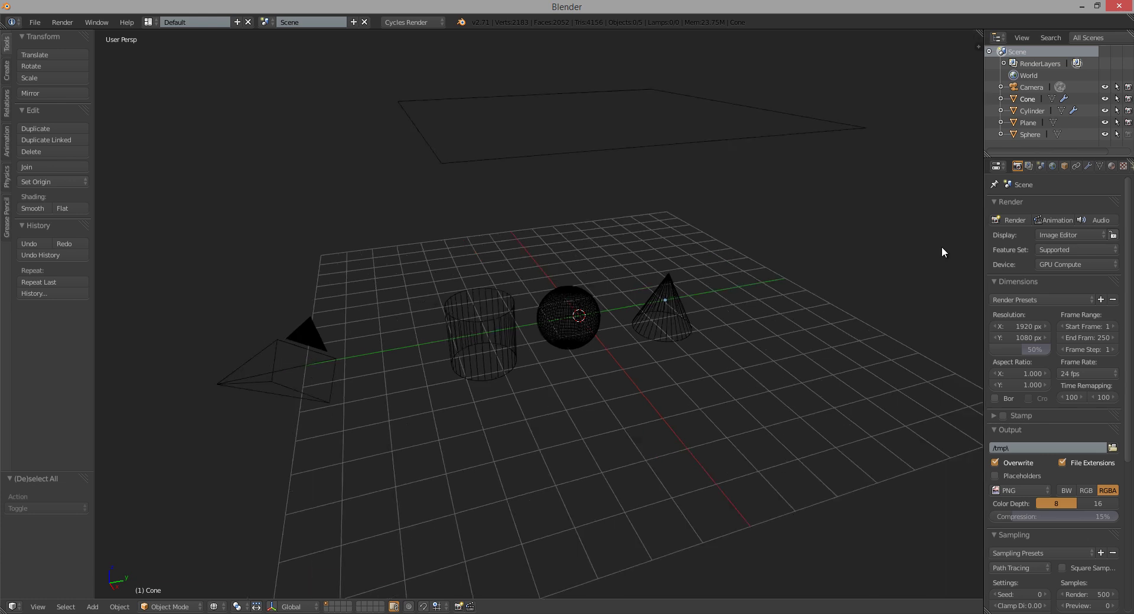
key("n")
key("n")
key("n")
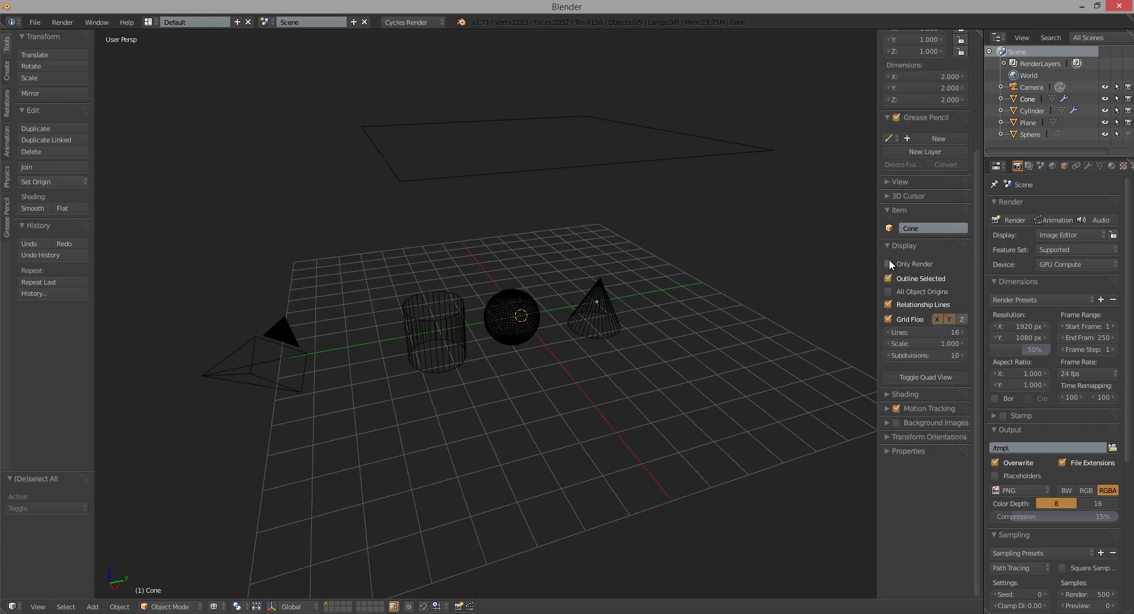
left_click(889, 264)
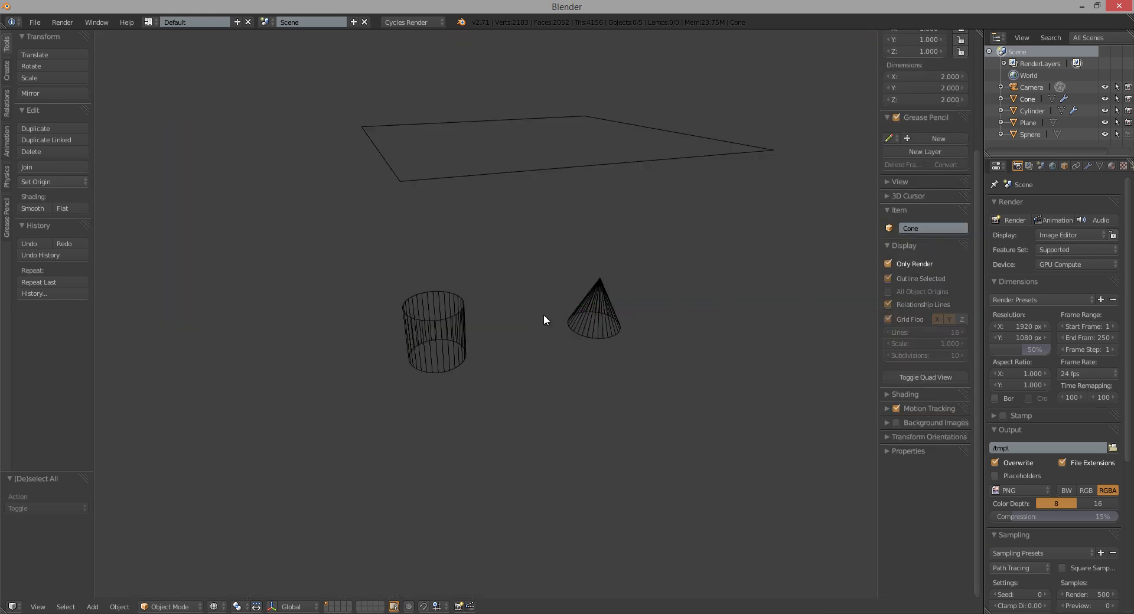
key("z")
middle_click_drag(544, 314, 508, 308)
middle_click_drag(707, 299, 423, 196)
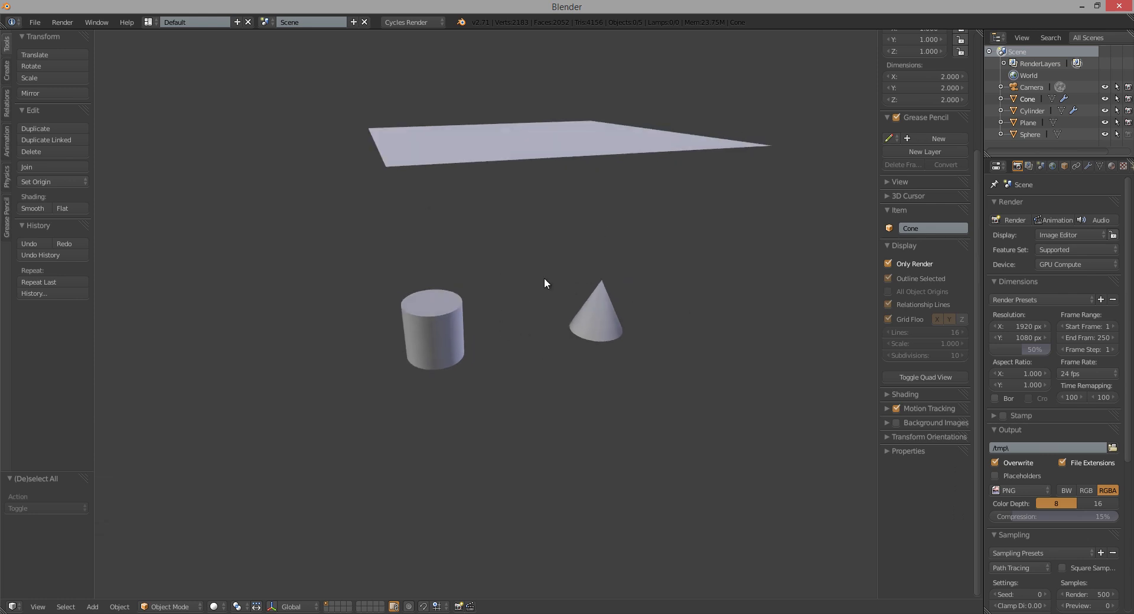
- Toggle the Sphere's viewport visibility in the outliner on and off twice
left_click(1128, 135)
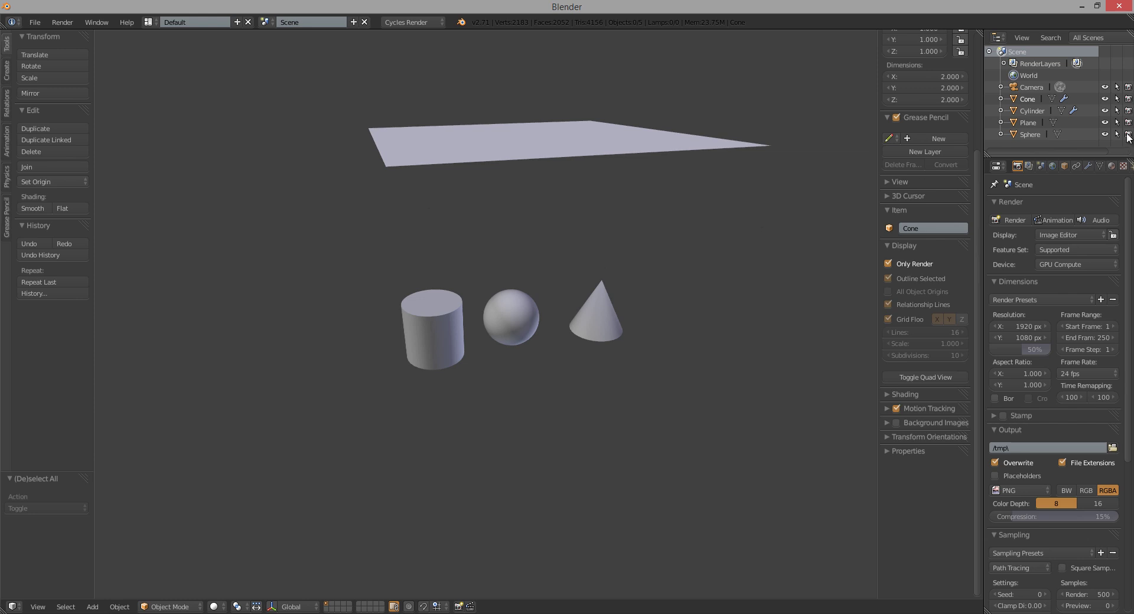
left_click(1129, 135)
left_click(1128, 135)
left_click(1128, 135)
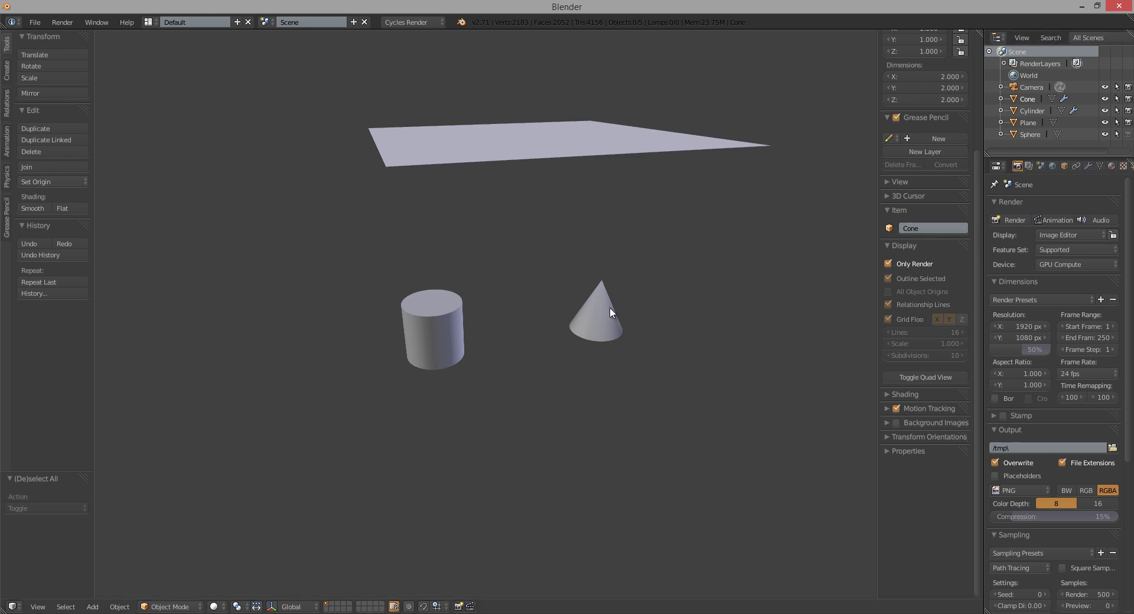
- Toggle Only Render repeatedly to compare the view with and without grid and camera
middle_click_drag(473, 272, 465, 328)
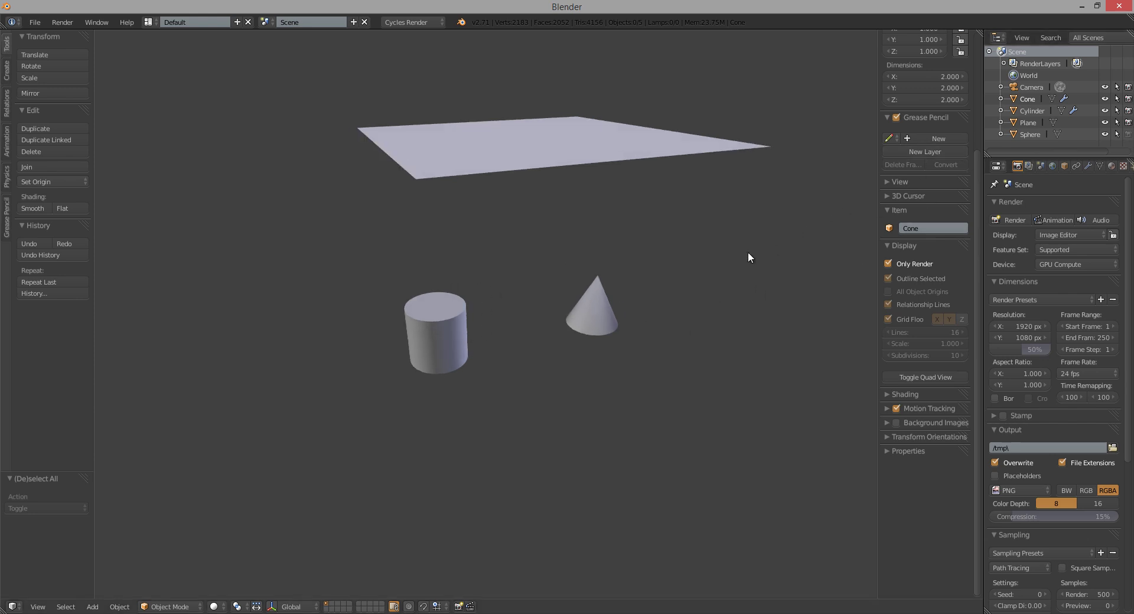
left_click(888, 264)
left_click(888, 264)
left_click(888, 265)
left_click(886, 265)
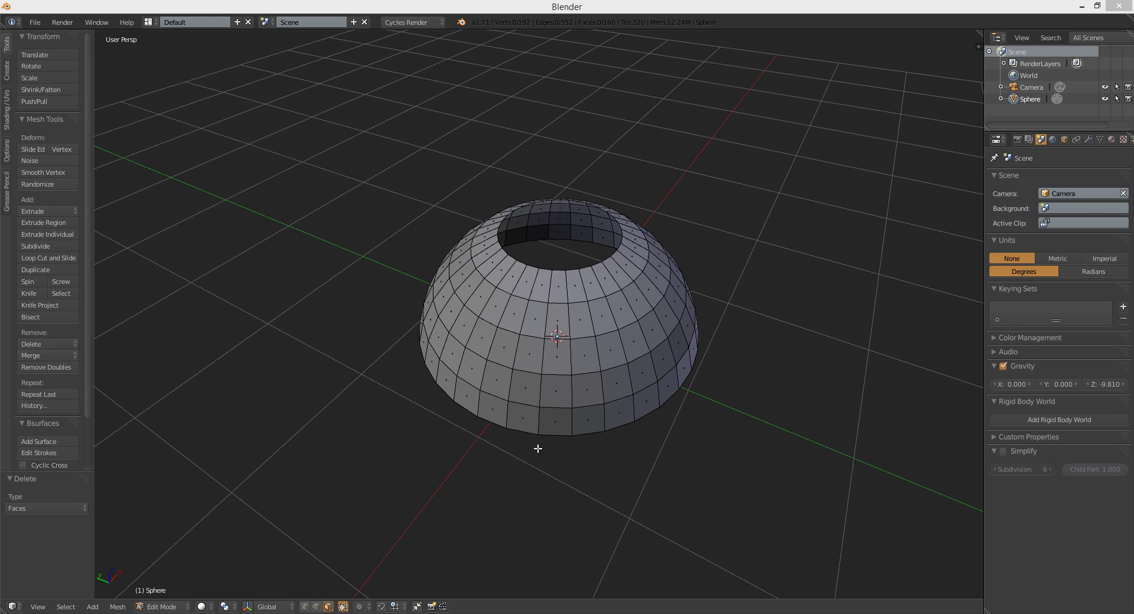
- Orbit around the dome and lasso-select a block of faces on its front
middle_click_drag(531, 451, 540, 450)
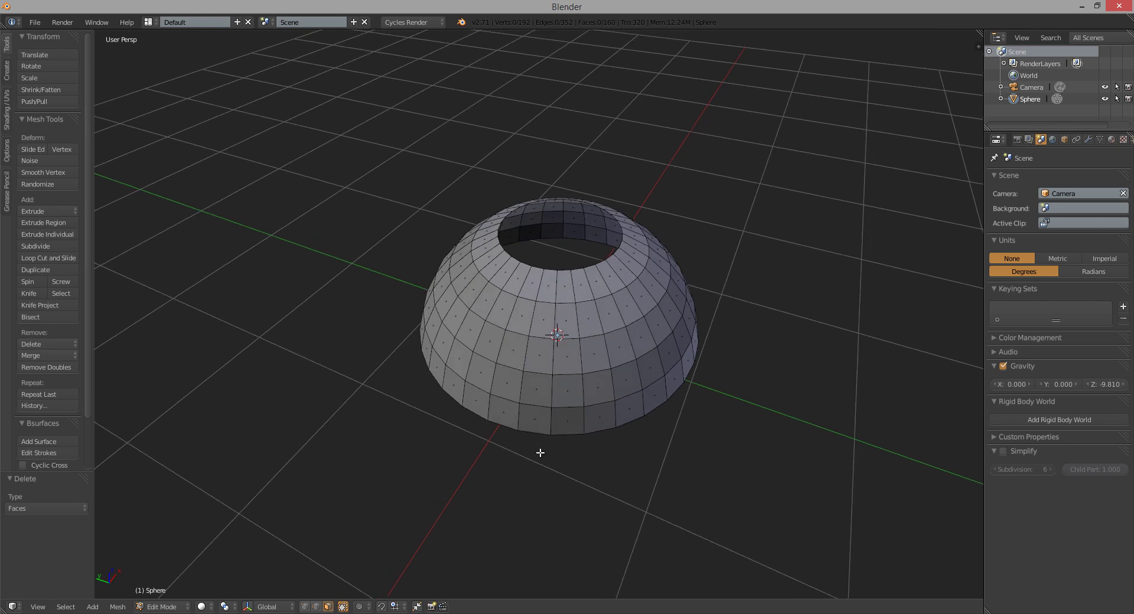
middle_click_drag(541, 452, 547, 448)
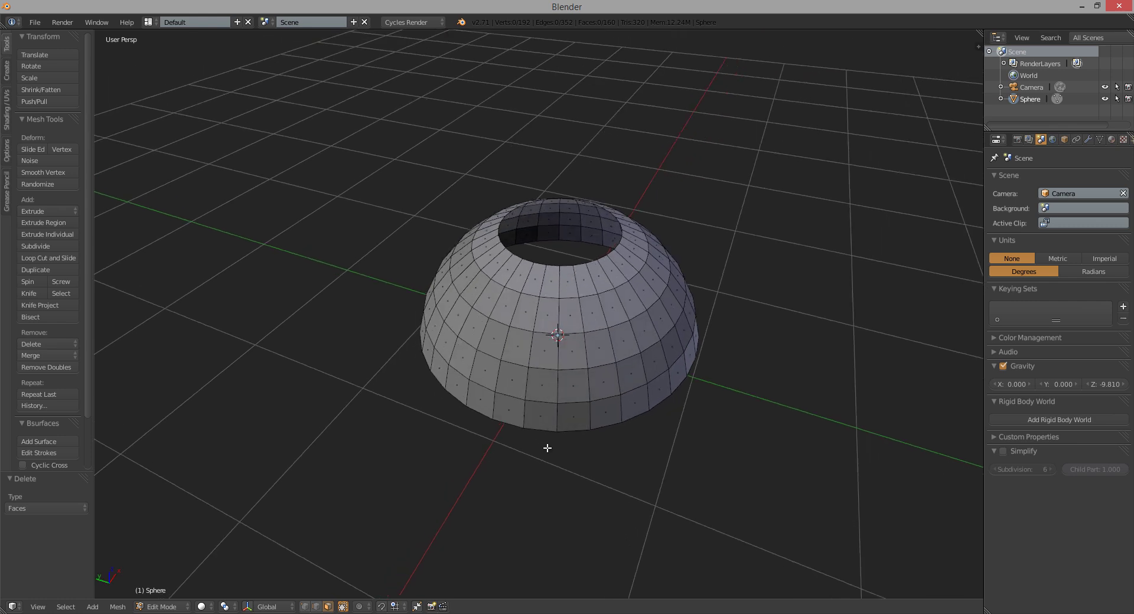
middle_click_drag(538, 407, 534, 412)
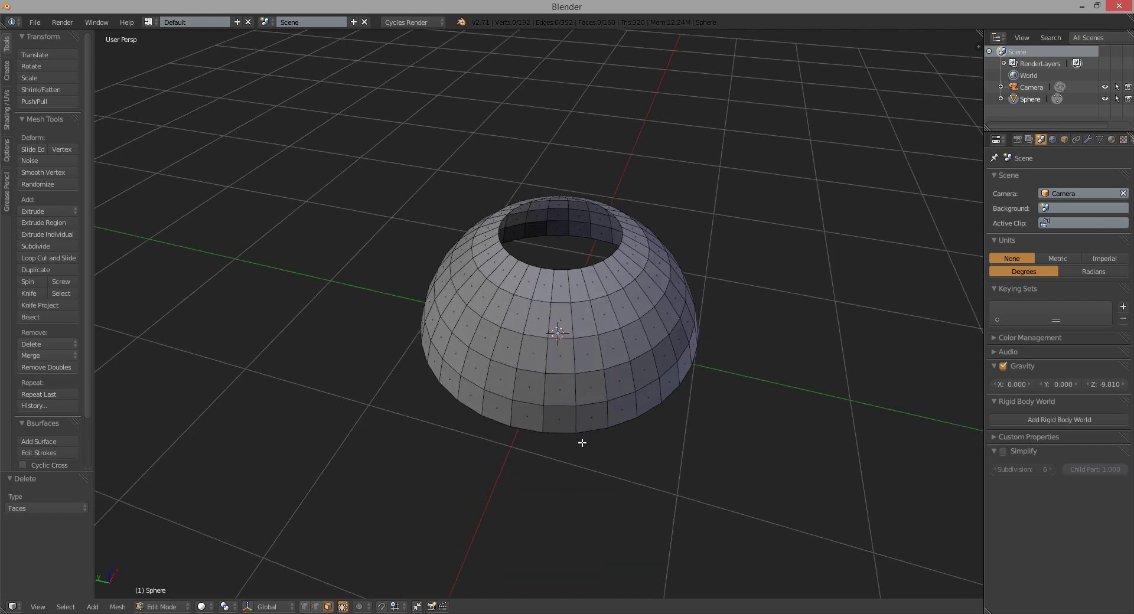
mouse_move(535, 452)
left_mouse_down("ctrl")
mouse_move(675, 537)
mouse_move(506, 493)
mouse_move(580, 462)
mouse_move(673, 495)
mouse_move(619, 483)
left_mouse_up("ctrl")
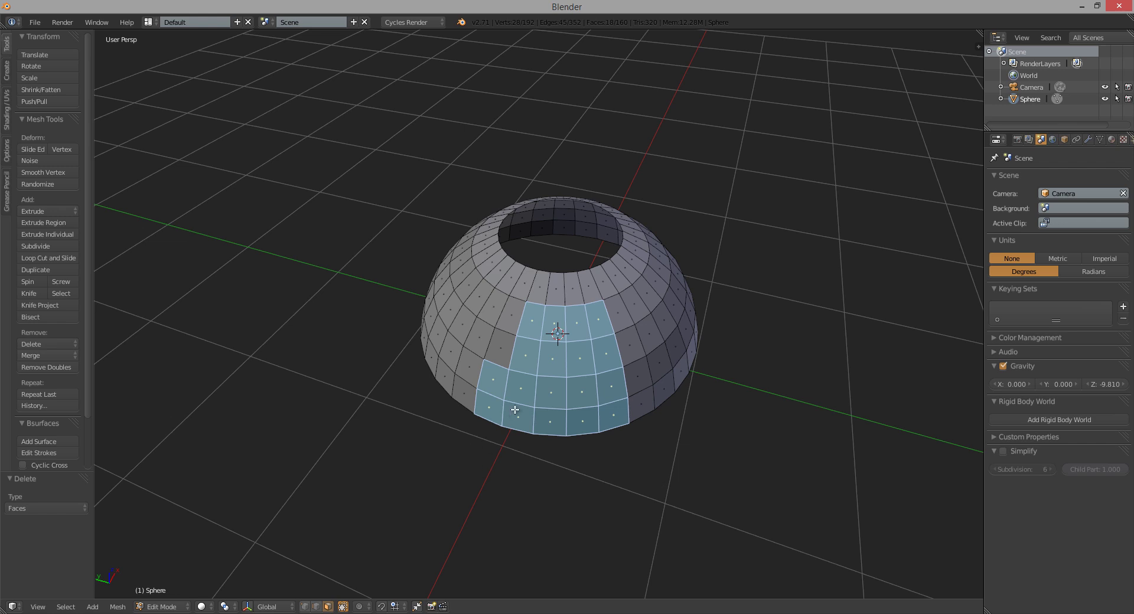
- Trim the face selection down to a two-row block by deselecting the lower-left faces
middle_click_drag(516, 411, 520, 457)
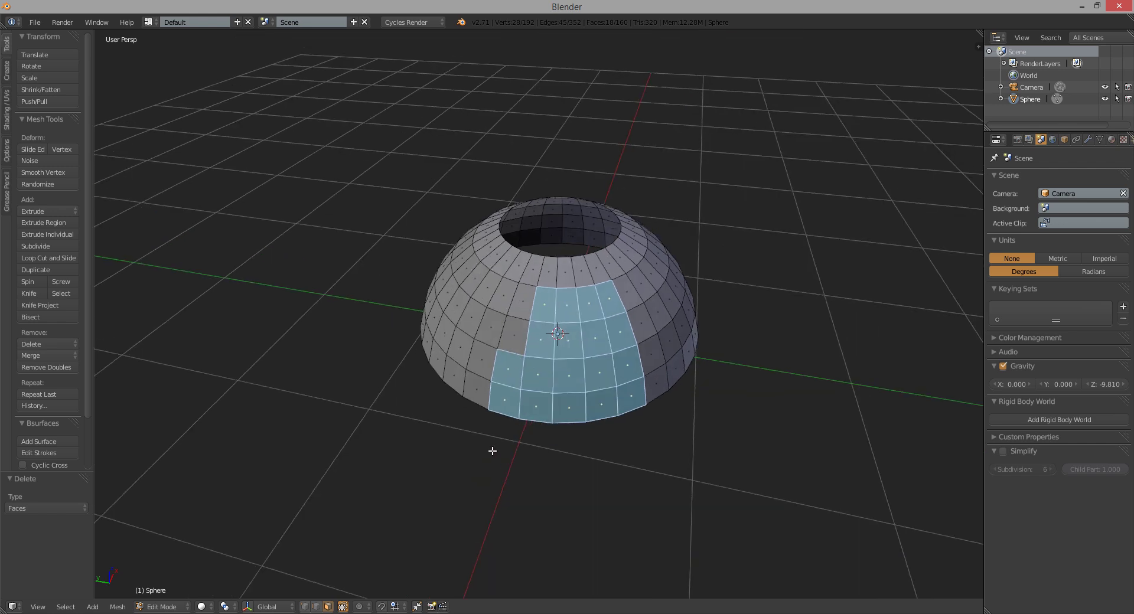
mouse_move(493, 451)
left_mouse_down("ctrl+shift")
mouse_move(510, 436)
mouse_move(626, 430)
left_mouse_up("ctrl+shift")
middle_click_drag(626, 430, 478, 372)
mouse_move(576, 387)
middle_mouse_down()
mouse_move(552, 461)
mouse_move(491, 428)
mouse_move(555, 404)
mouse_move(563, 439)
middle_mouse_up()
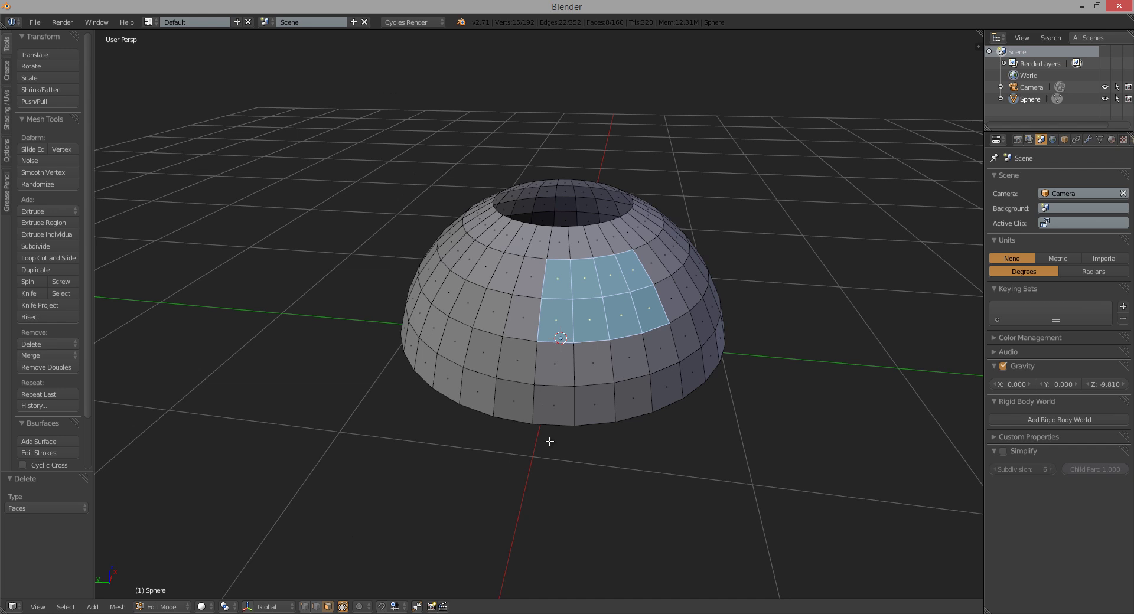
- Lasso-add several lower-rim faces to the selection
mouse_move(550, 441)
left_mouse_down("ctrl")
mouse_move(563, 447)
mouse_move(544, 409)
left_mouse_up("ctrl")
middle_click_drag(544, 410, 535, 404)
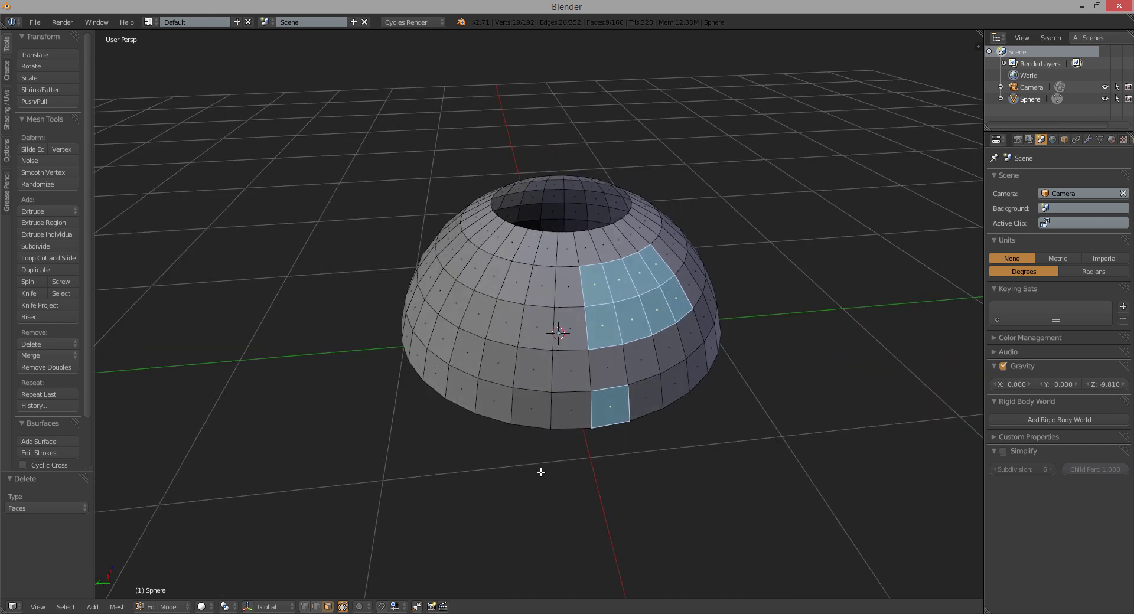
mouse_move(538, 455)
left_mouse_down("ctrl")
mouse_move(529, 422)
mouse_move(509, 438)
left_mouse_up("ctrl")
middle_click_drag(509, 437, 542, 440)
mouse_move(524, 422)
left_mouse_down("ctrl")
mouse_move(501, 412)
mouse_move(463, 430)
left_mouse_up("ctrl")
middle_click_drag(464, 430, 514, 430)
mouse_move(506, 405)
left_mouse_down("ctrl")
mouse_move(481, 433)
mouse_move(478, 423)
left_mouse_up("ctrl")
- Orbit to the lower rim and add six more lower-left rim faces
middle_click_drag(433, 430, 490, 442)
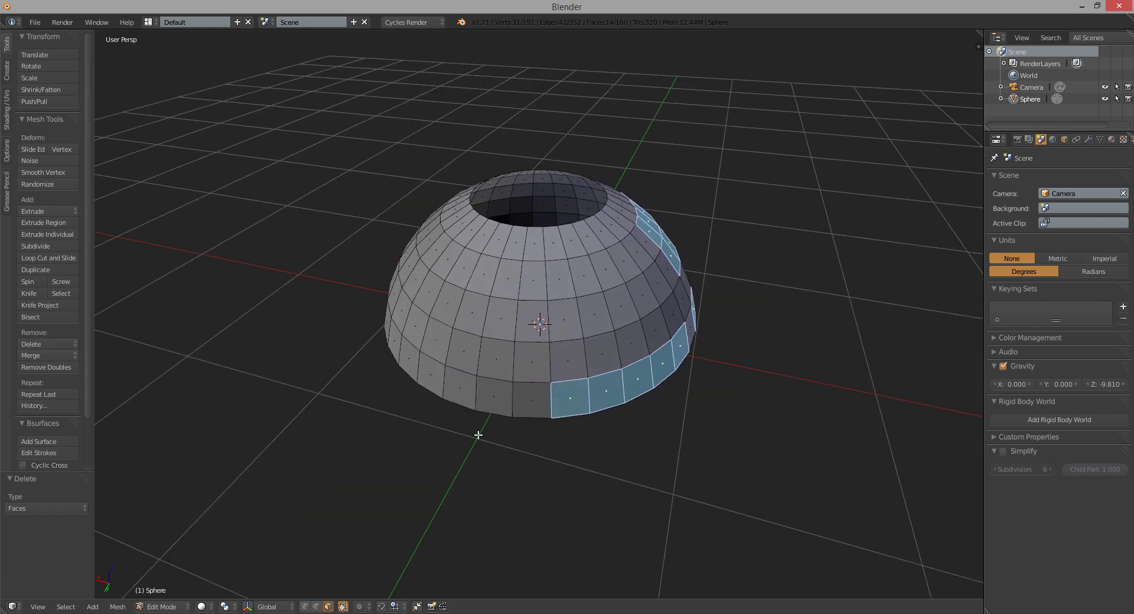
mouse_move(490, 442)
left_mouse_down("ctrl")
mouse_move(526, 415)
mouse_move(489, 431)
left_mouse_up("ctrl")
middle_click_drag(490, 431, 473, 406)
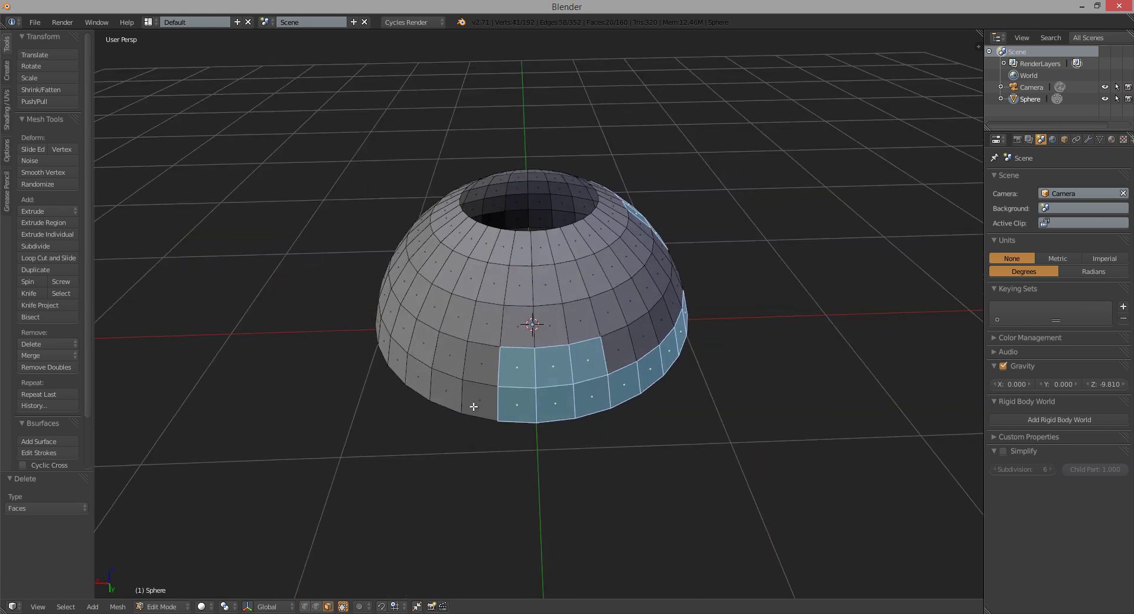
left_click_drag(457, 429, 507, 428, "ctrl")
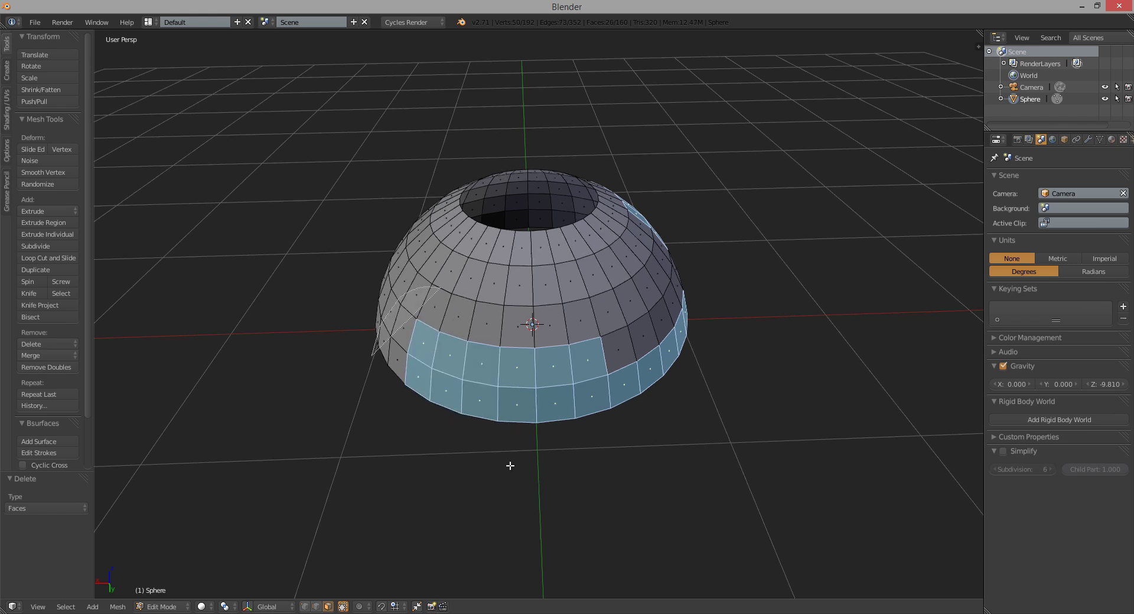
- Deselect the lower band of faces and three more lower faces
left_click_drag(509, 464, 390, 426, "ctrl+shift")
middle_click_drag(389, 425, 637, 376)
left_click_drag(729, 397, 703, 360, "ctrl+shift")
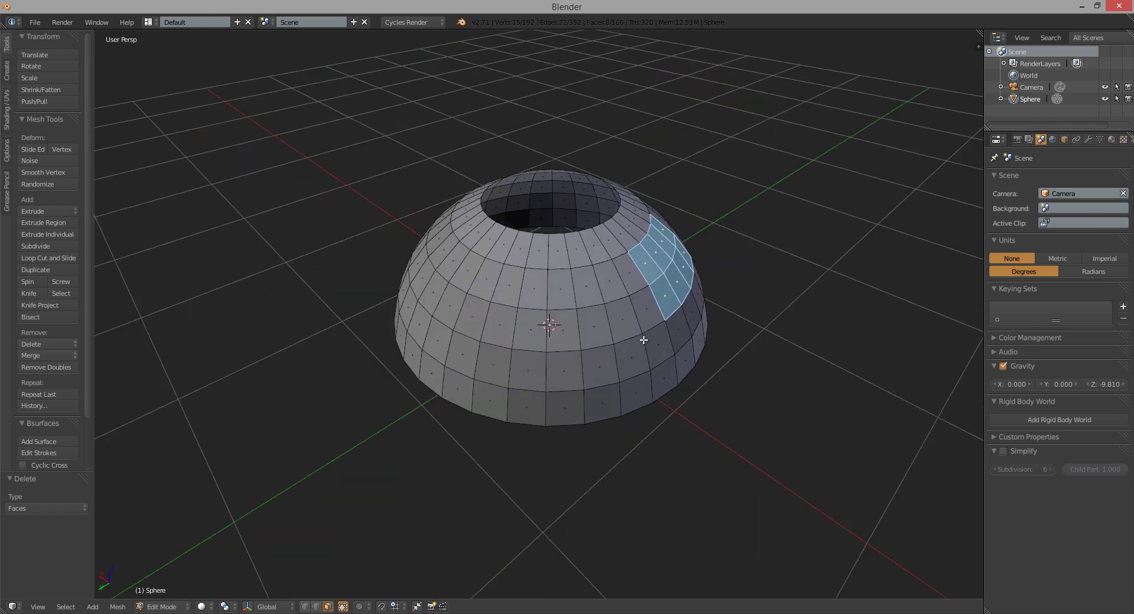
middle_click_drag(703, 361, 610, 313)
- Add four faces above the block plus a block of faces to its right
left_click_drag(565, 277, 621, 294, "ctrl")
middle_click_drag(611, 339, 614, 309)
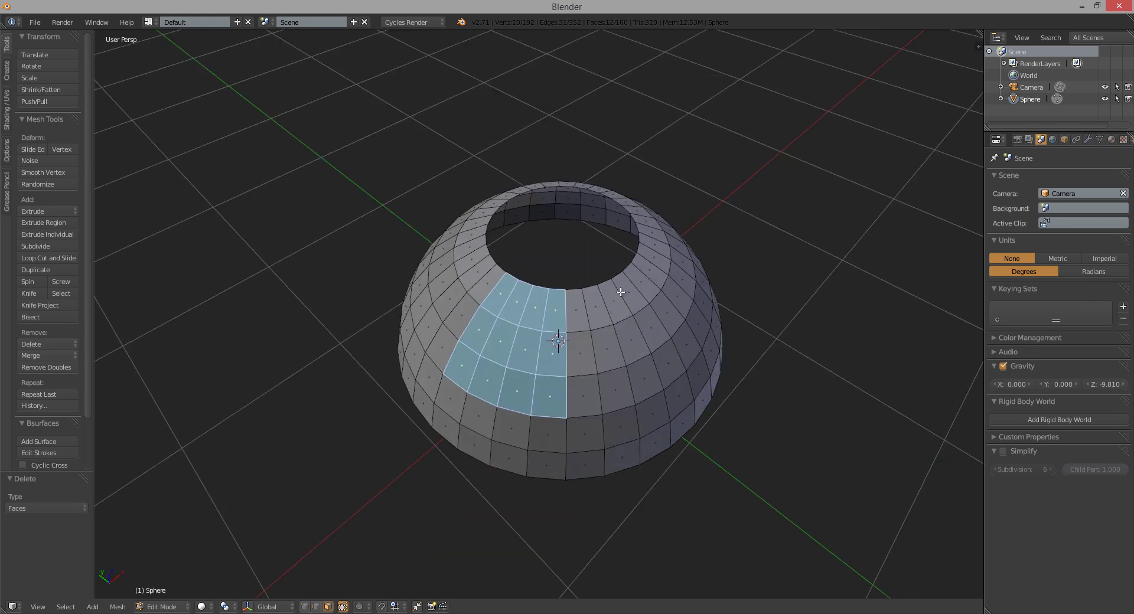
left_click_drag(576, 308, 674, 354, "ctrl")
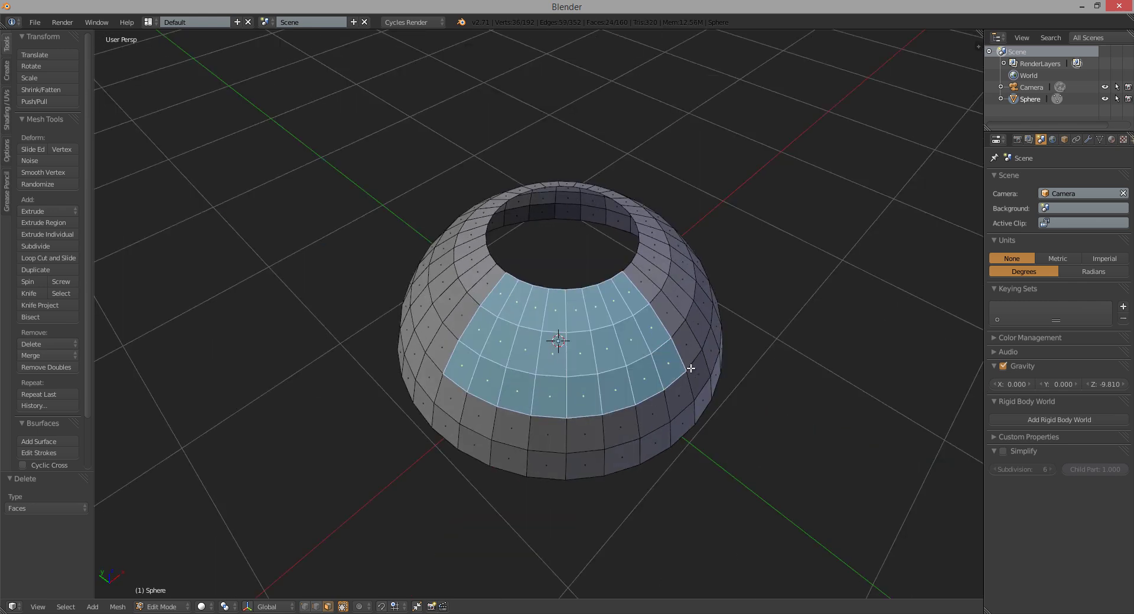
mouse_move(689, 370)
middle_mouse_down()
mouse_move(650, 338)
mouse_move(595, 323)
mouse_move(663, 339)
mouse_move(629, 343)
middle_mouse_up()
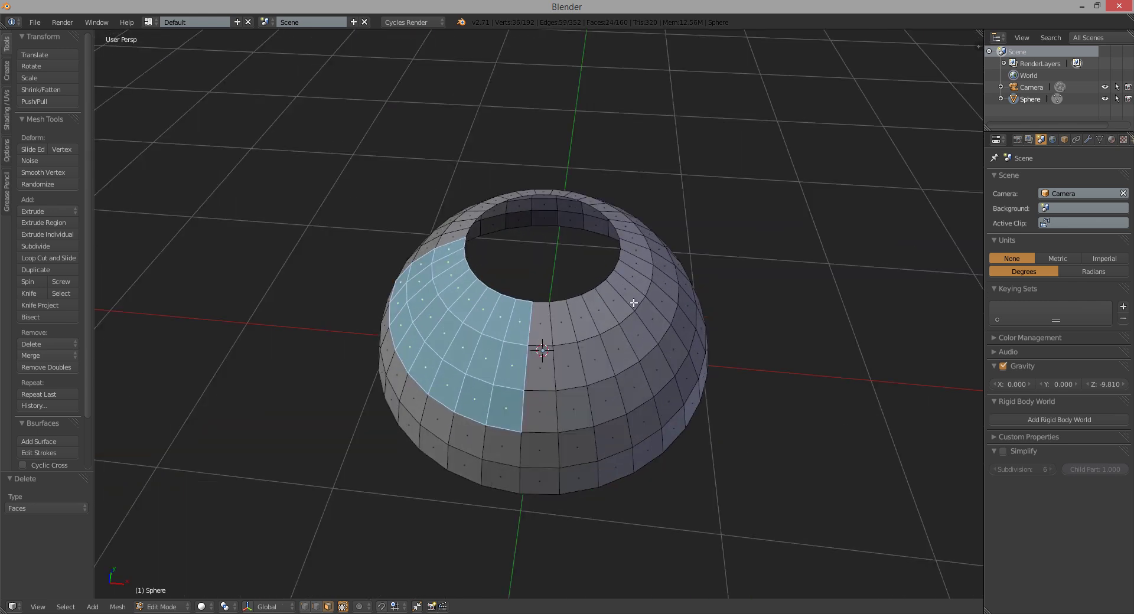
- Box-select the right-side faces, then undo the addition
key("b")
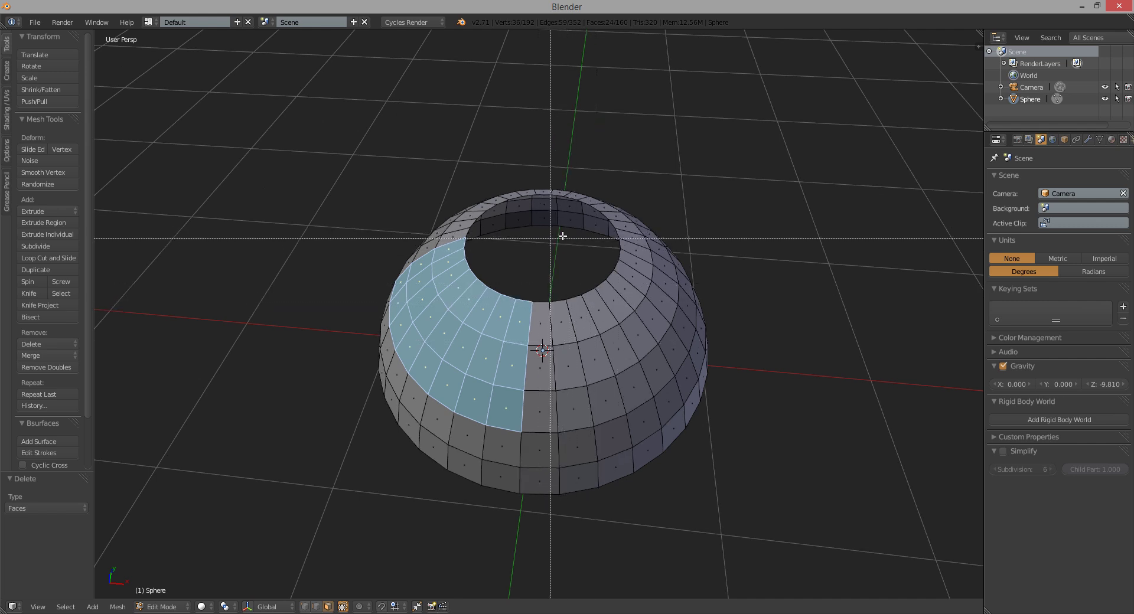
left_click_drag(559, 234, 843, 434)
middle_click_drag(650, 283, 662, 276)
key("ctrl+z")
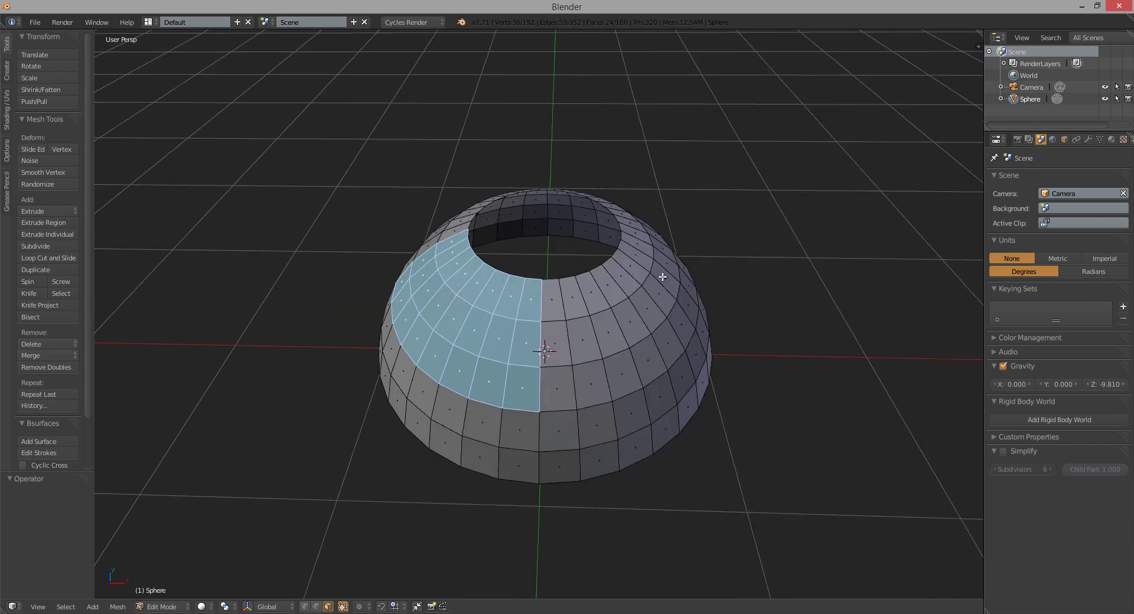
- Circle-select by painting the top-ring faces rightward into the selection
key("c")
mouse_move(553, 302)
left_mouse_down()
mouse_move(636, 285)
mouse_move(582, 366)
mouse_move(656, 283)
left_mouse_up()
key("Escape")
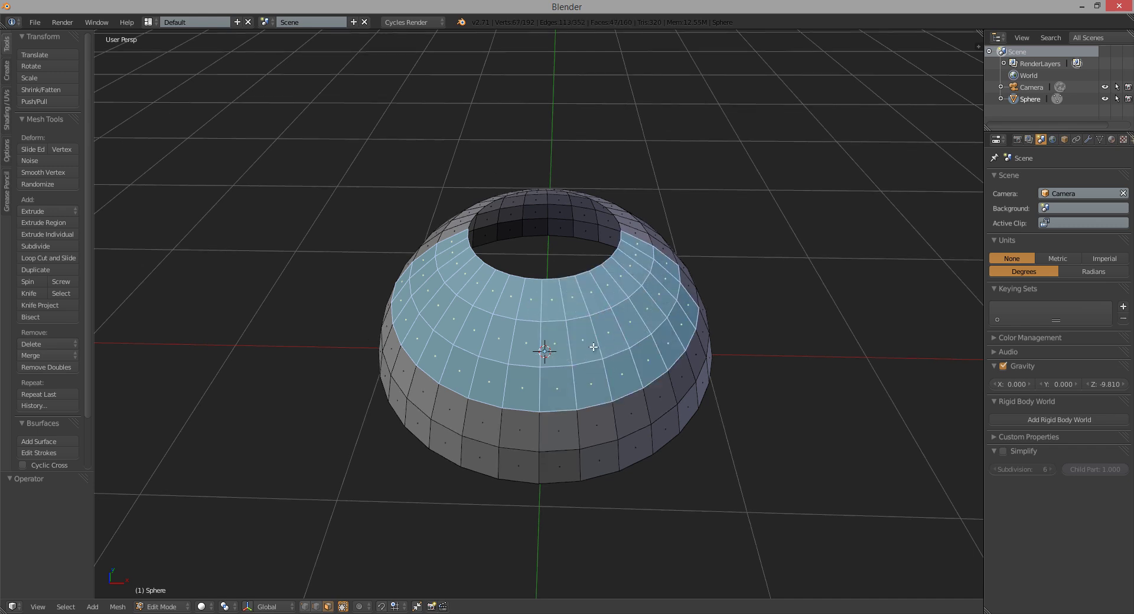
- Box-add the lower band of faces, then lasso-deselect it again
key("b")
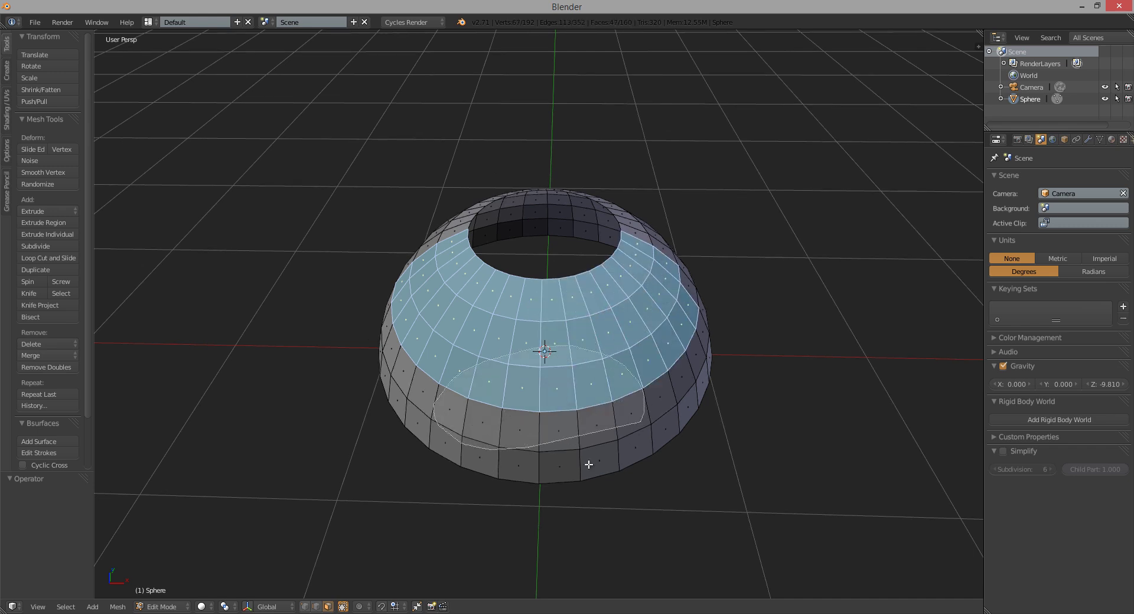
left_click_drag(433, 378, 649, 481)
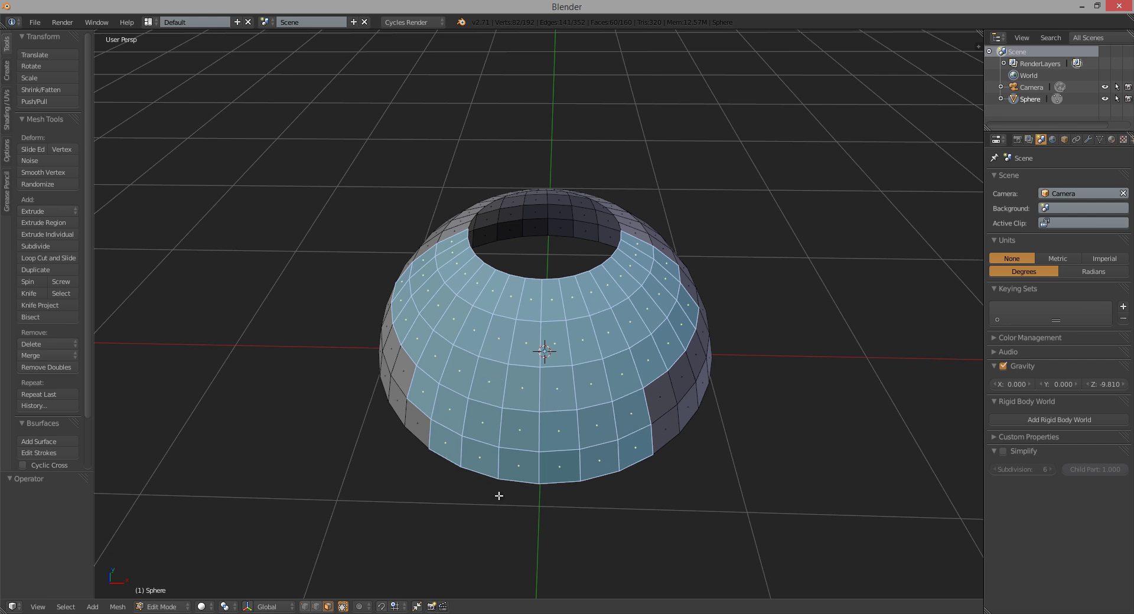
left_click_drag(452, 497, 667, 483, "ctrl+shift")
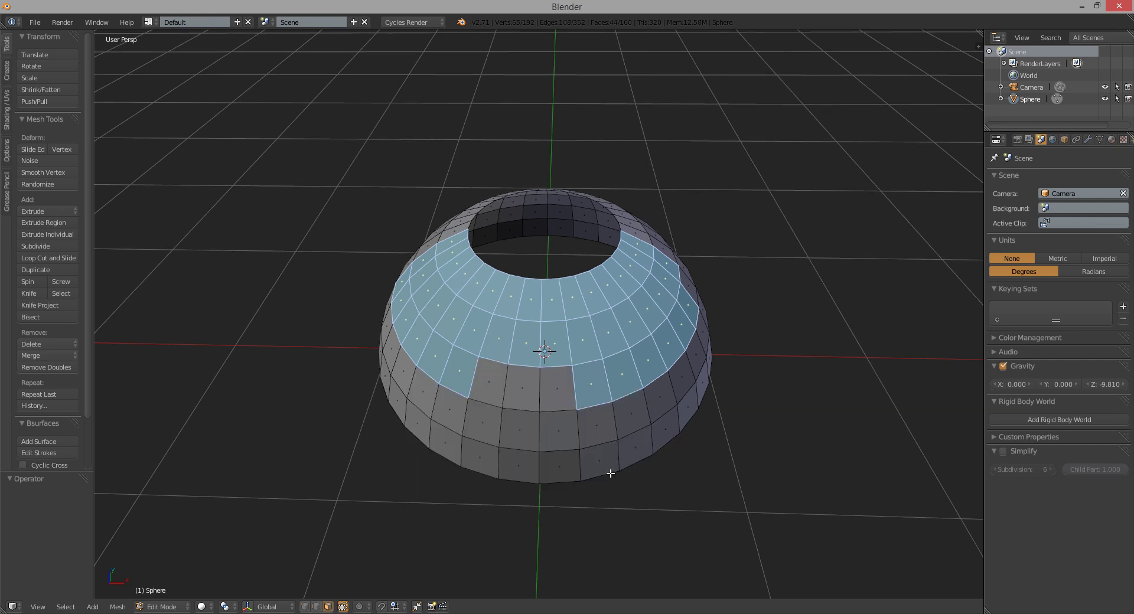